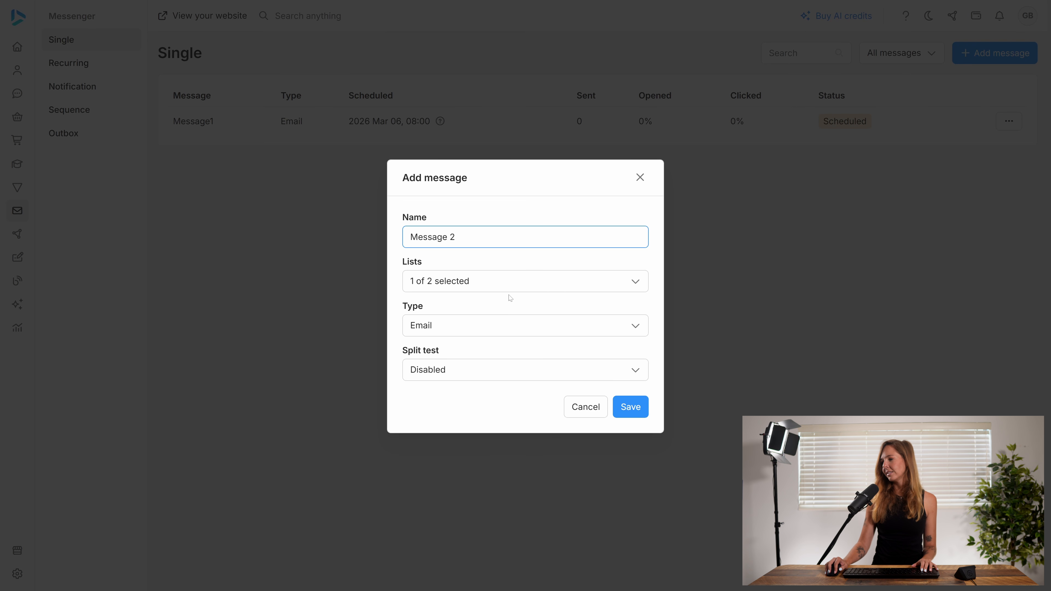
- Enable the split test option in the new message dialog
left_click(467, 375)
left_click(457, 422)
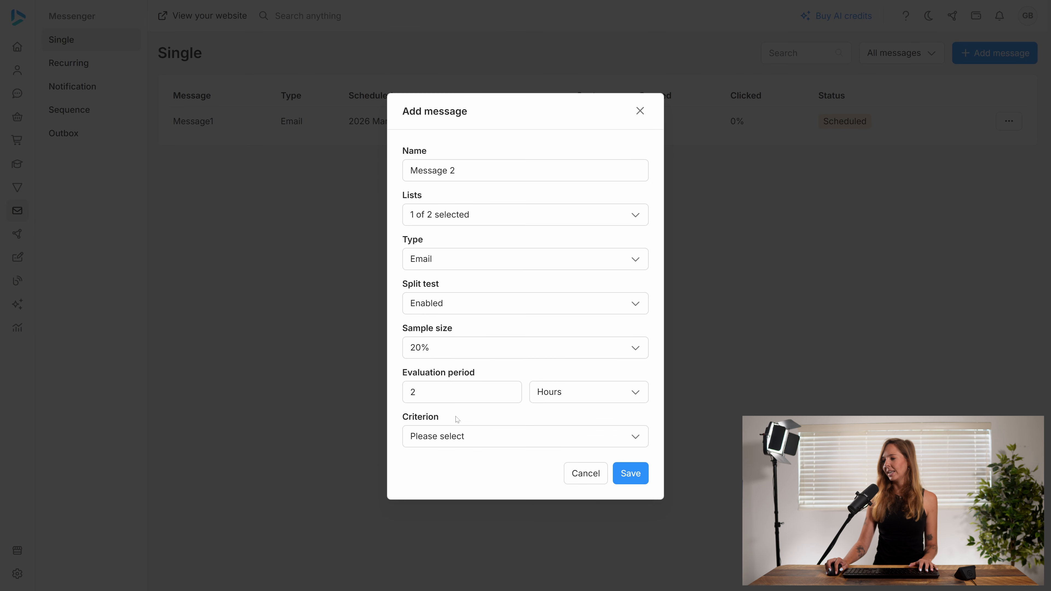
- Try a 50% sample size and revert it to 20%
left_click(463, 349)
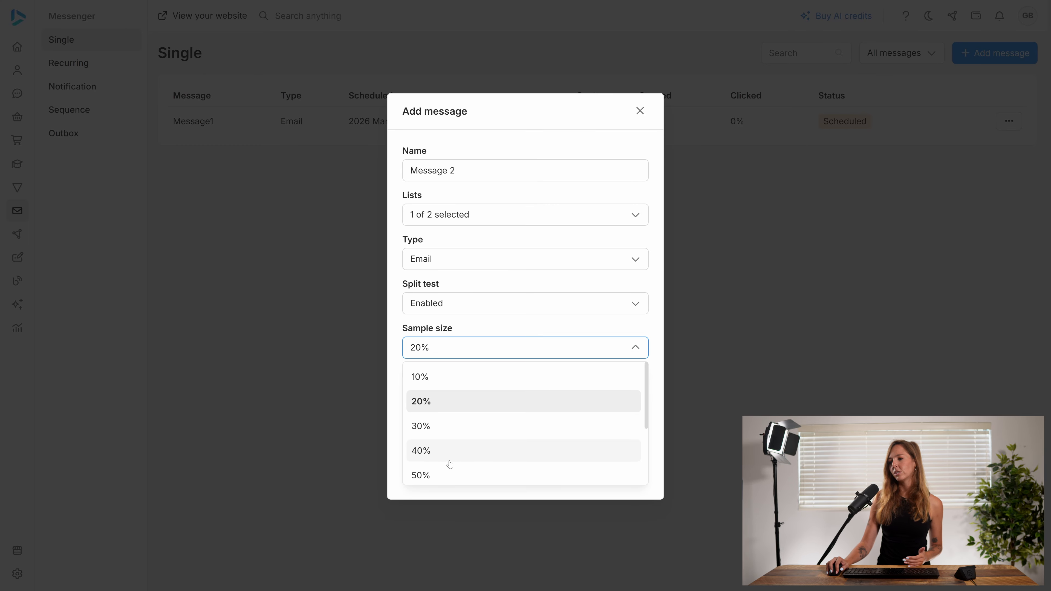
left_click(451, 476)
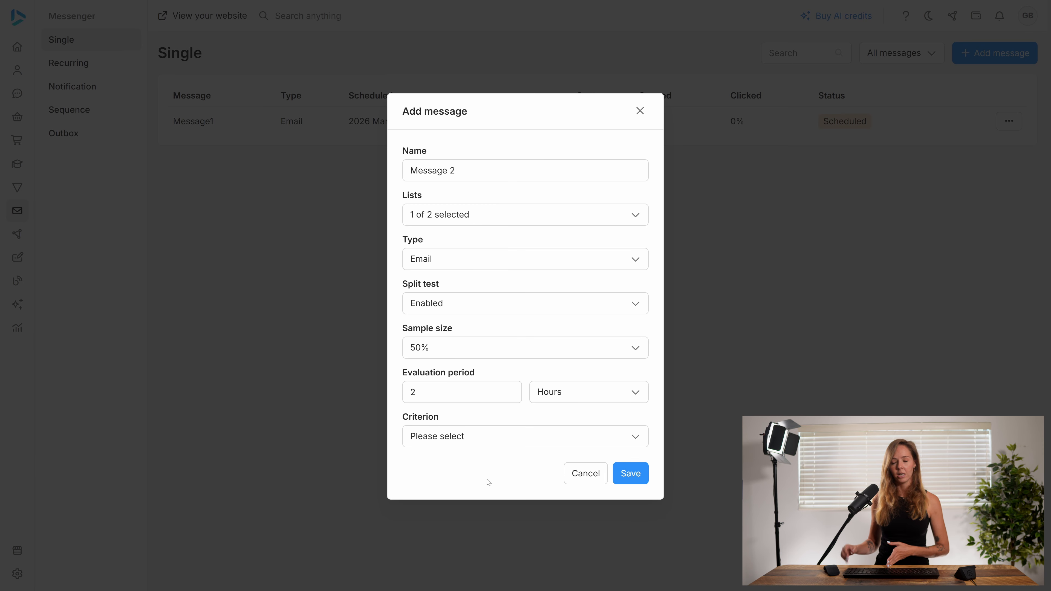
left_click(537, 354)
left_click(498, 401)
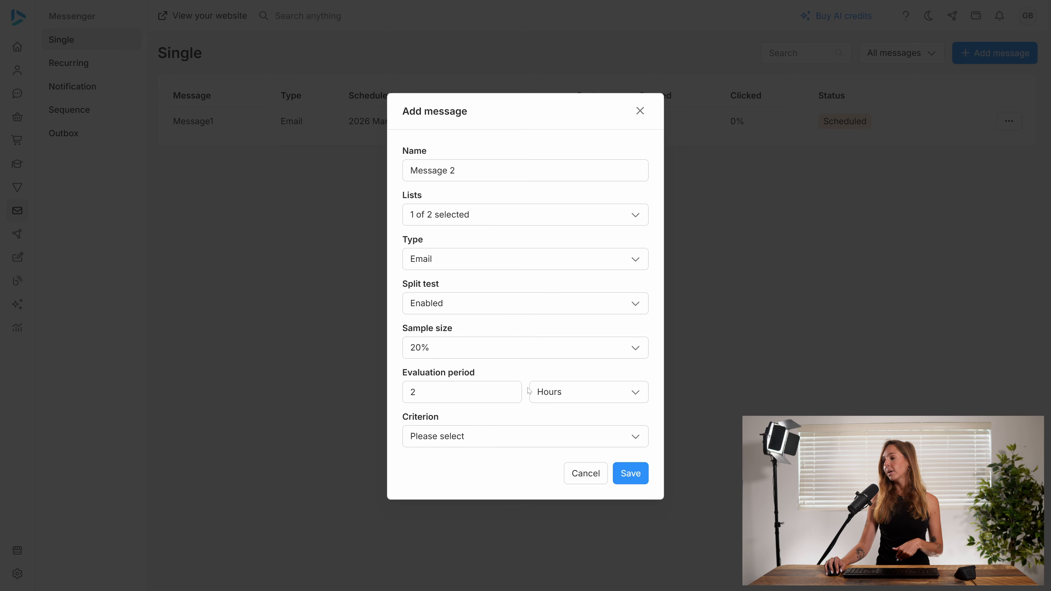
- Set the split test criterion to Open and save the new message
left_click(556, 400)
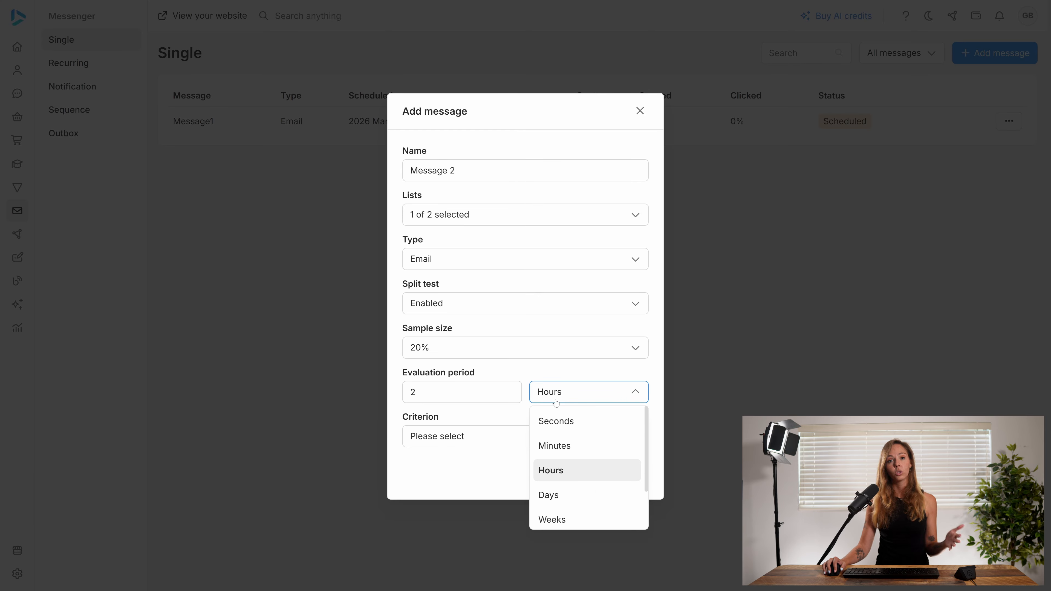
left_click(555, 400)
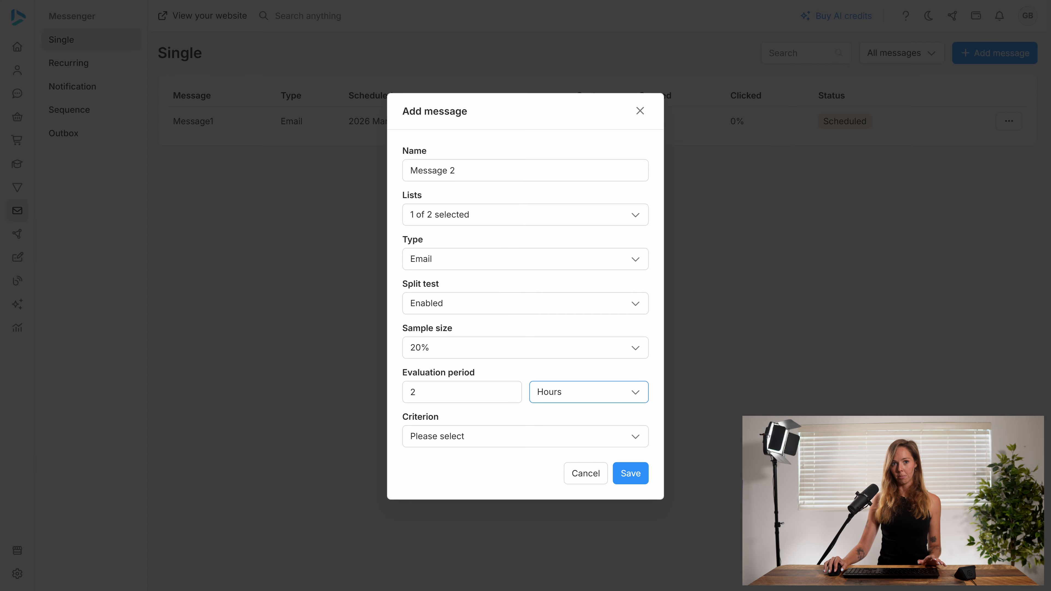
left_click(494, 442)
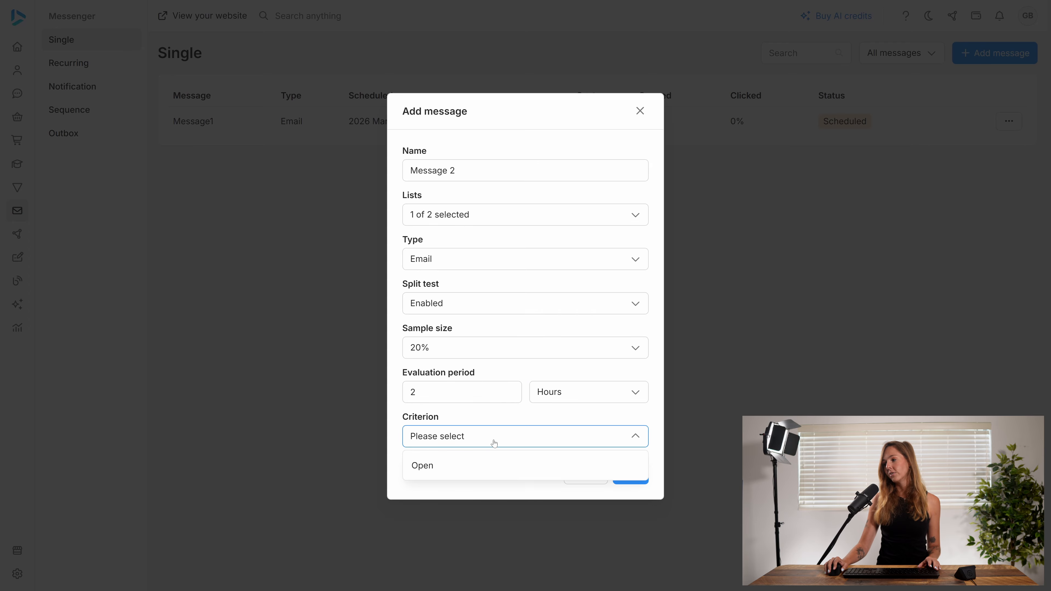
left_click(476, 467)
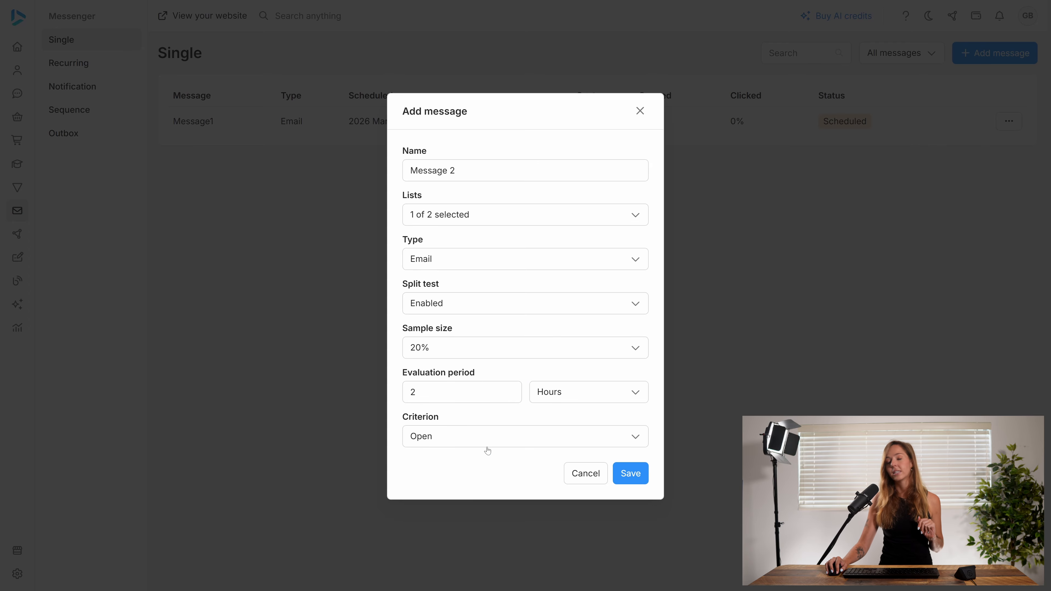
left_click(631, 474)
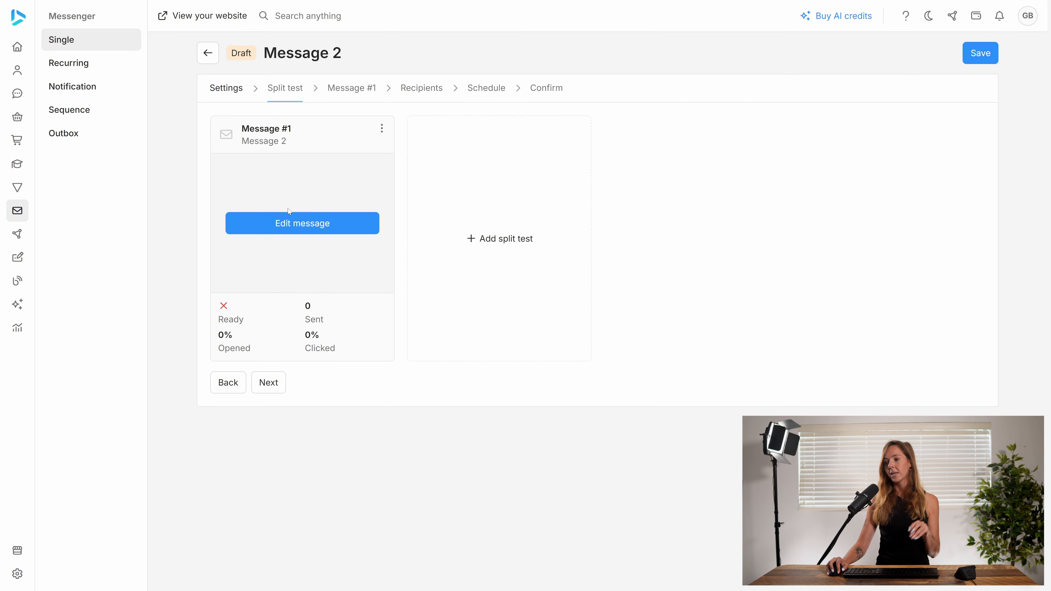
- Add a second split-test variation and start its email from the Valentine's Day Offer template
left_click(470, 238)
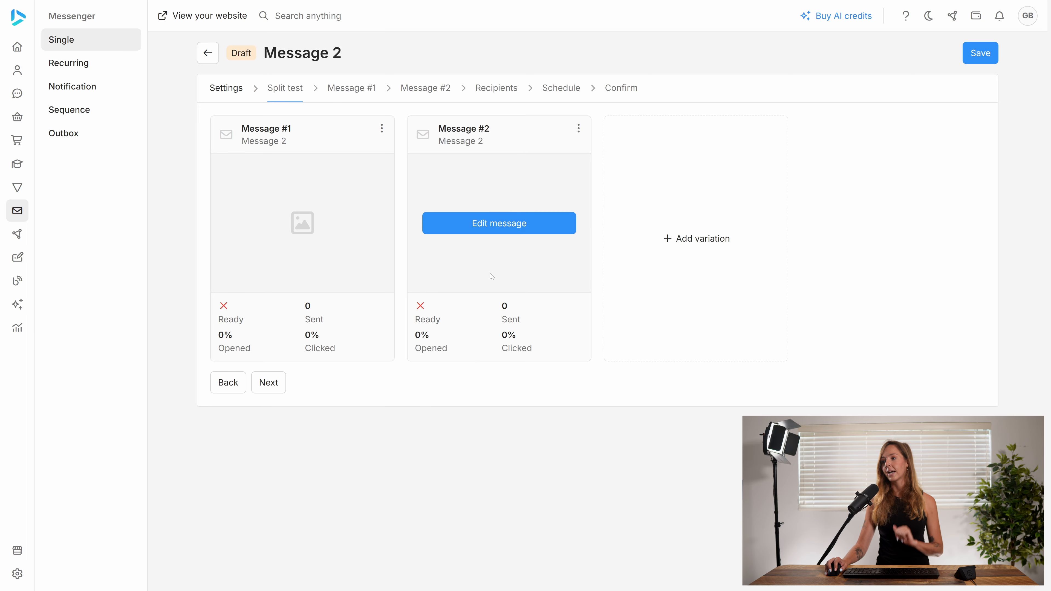
left_click(490, 228)
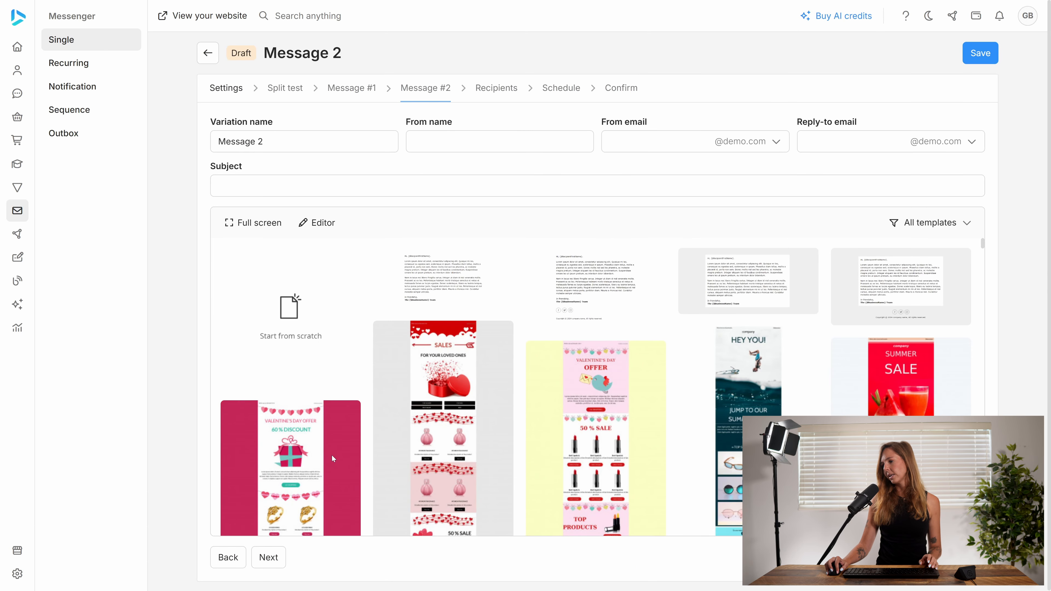
left_click(338, 451)
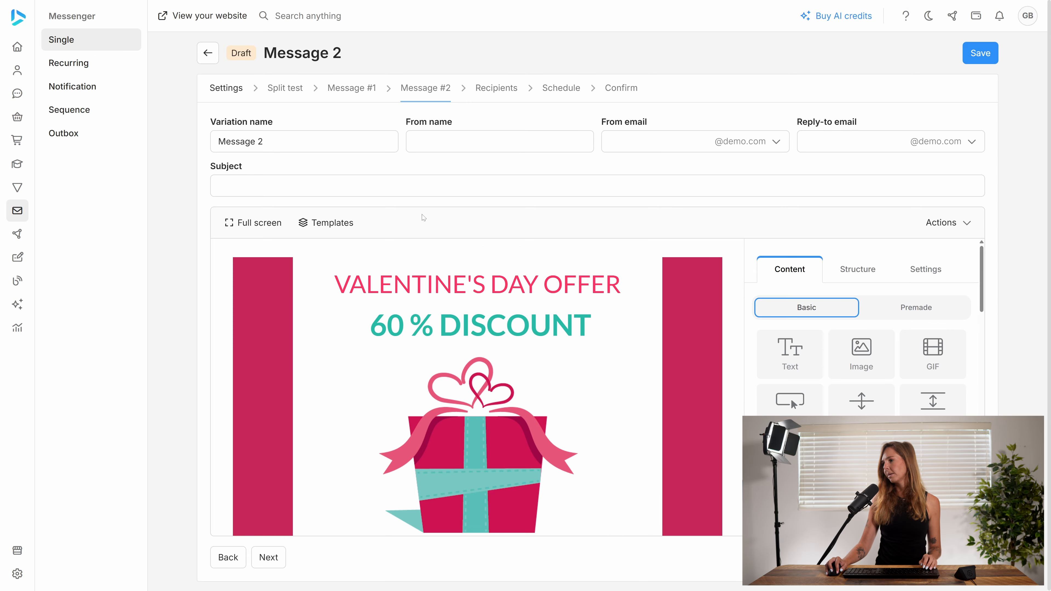
- Enter the second variation's sender name and sender e-mail username
left_click(476, 142)
type("heather")
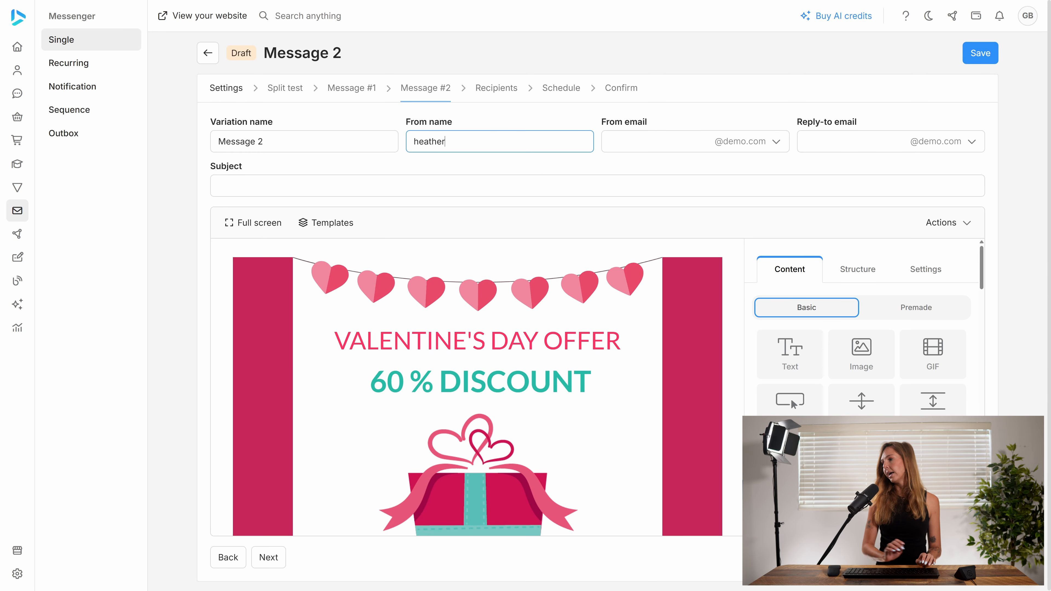
key("Tab")
type("h")
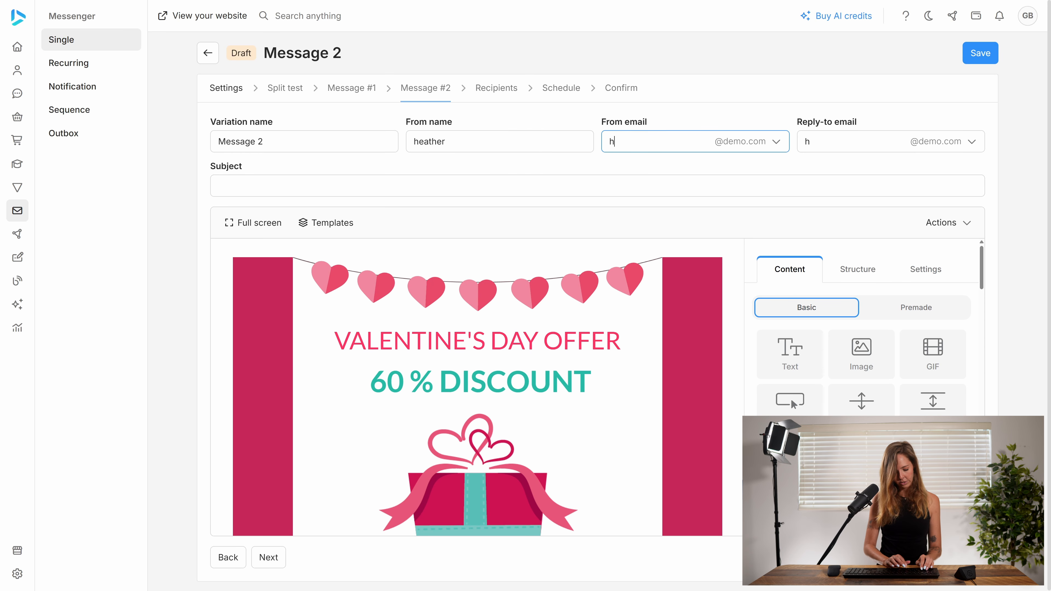
type("eather")
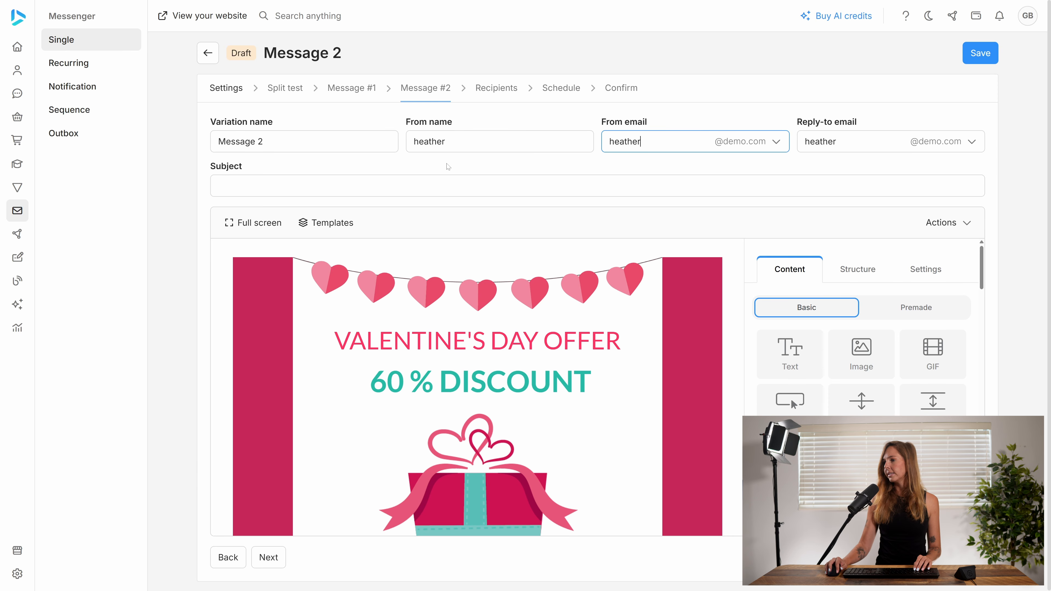
- Set the second variation's subject to Message 2.2
left_click(442, 185)
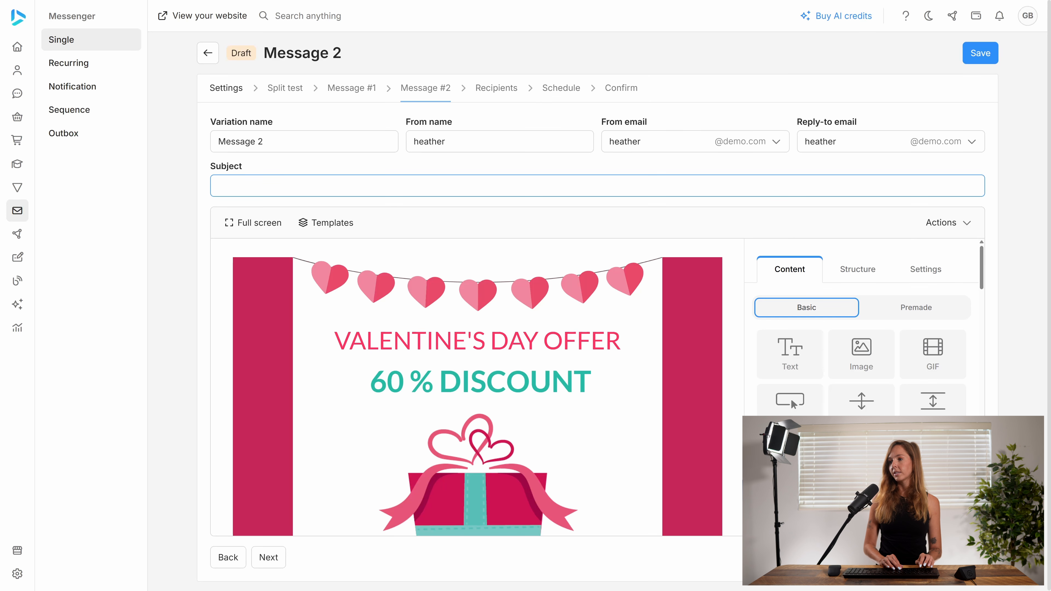
type("Messa")
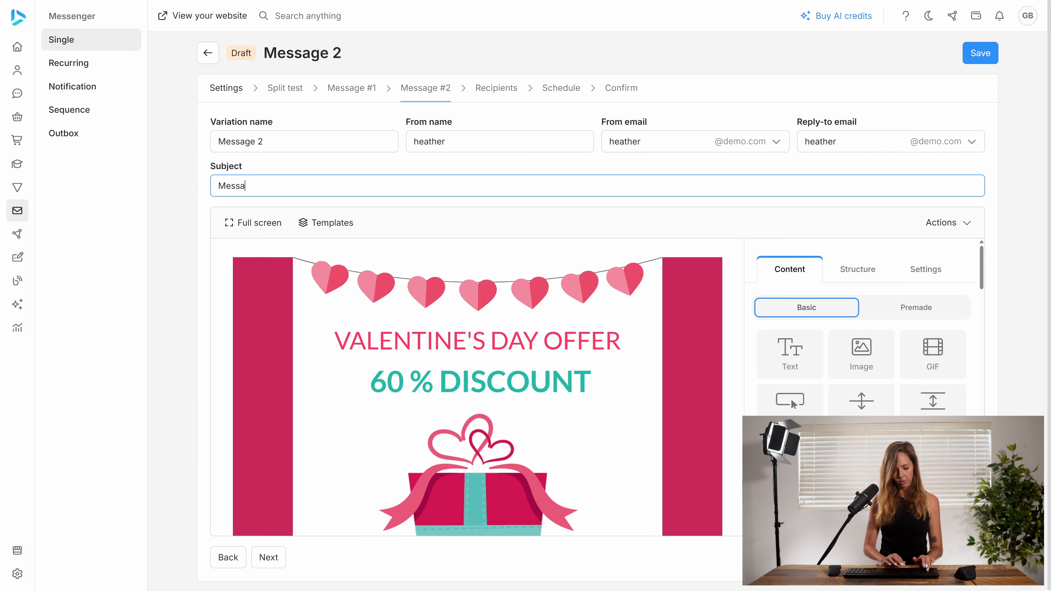
type("ge 2.2")
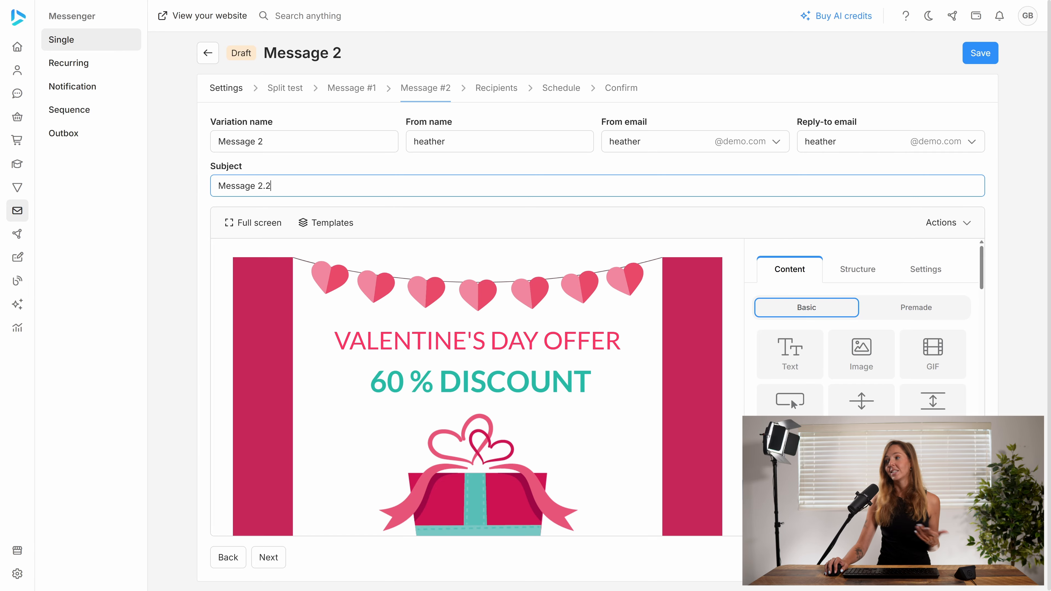
- Save, then fill in the first variation's sender name and sender e-mail username
left_click(980, 53)
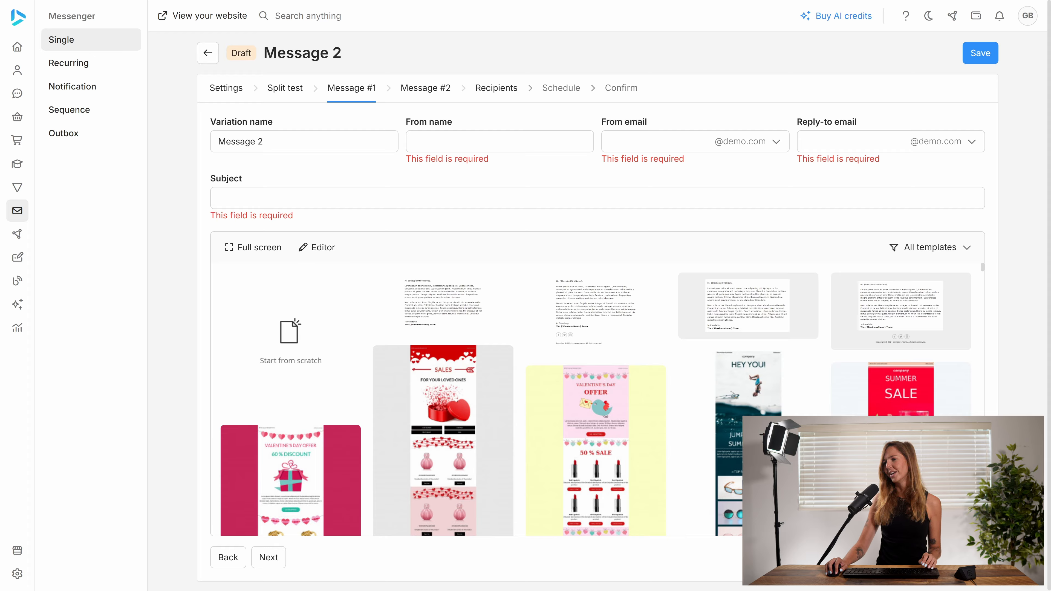
left_click(499, 142)
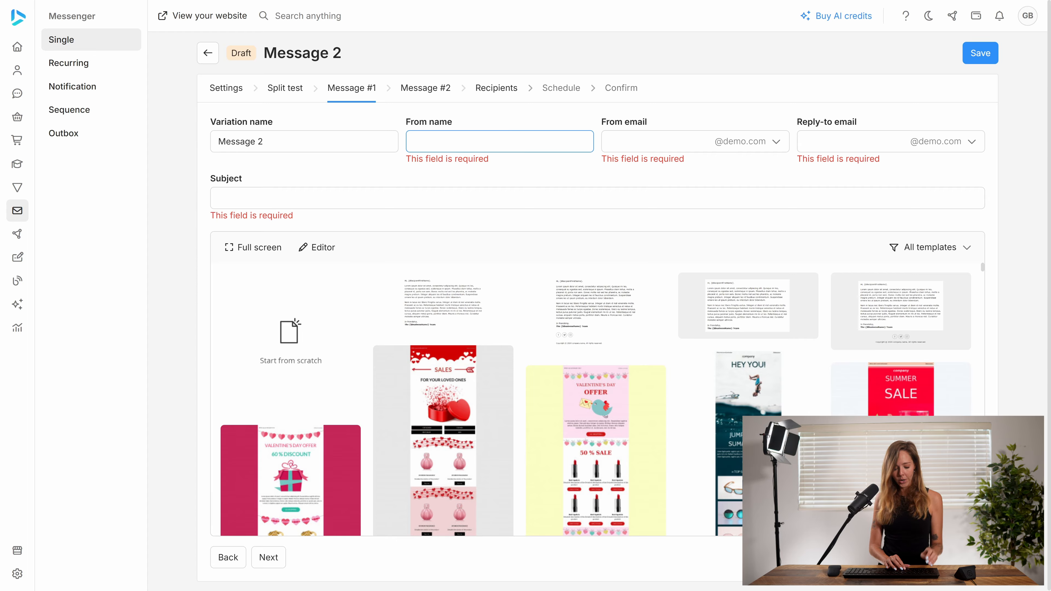
type("Bob")
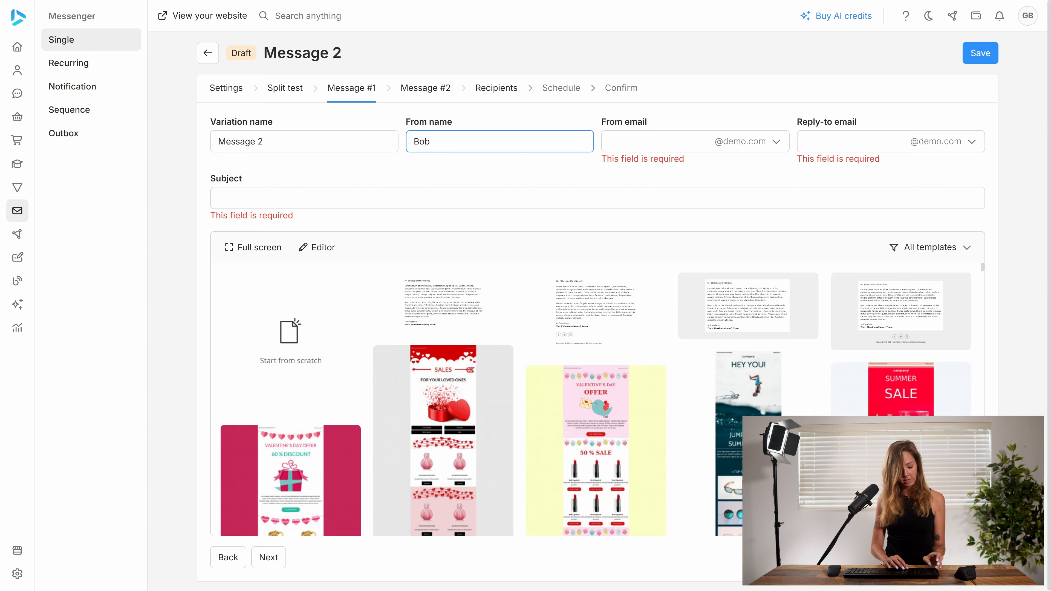
key("Tab")
type("bob")
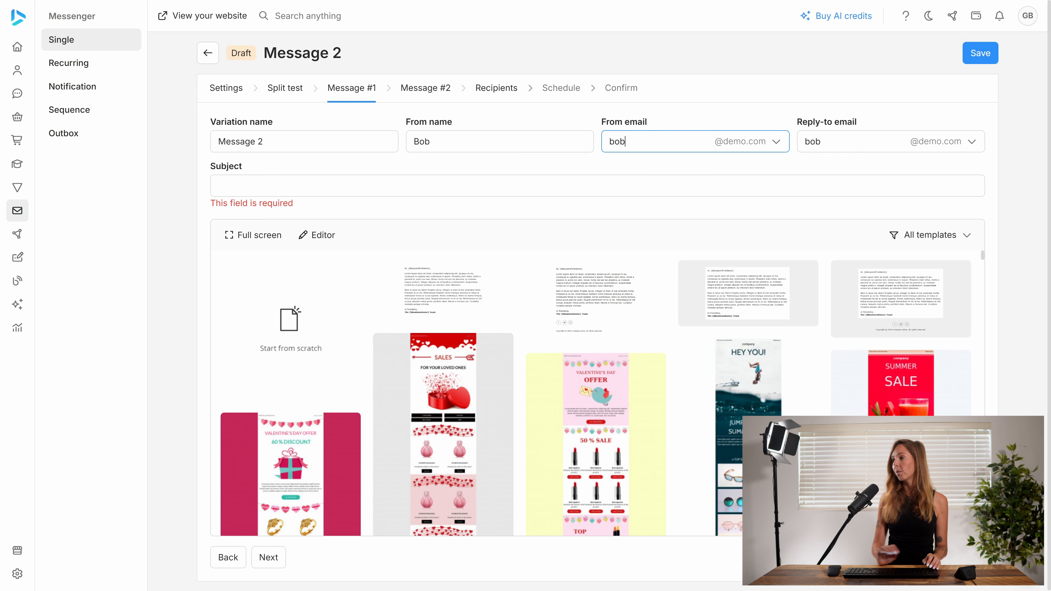
key("Tab")
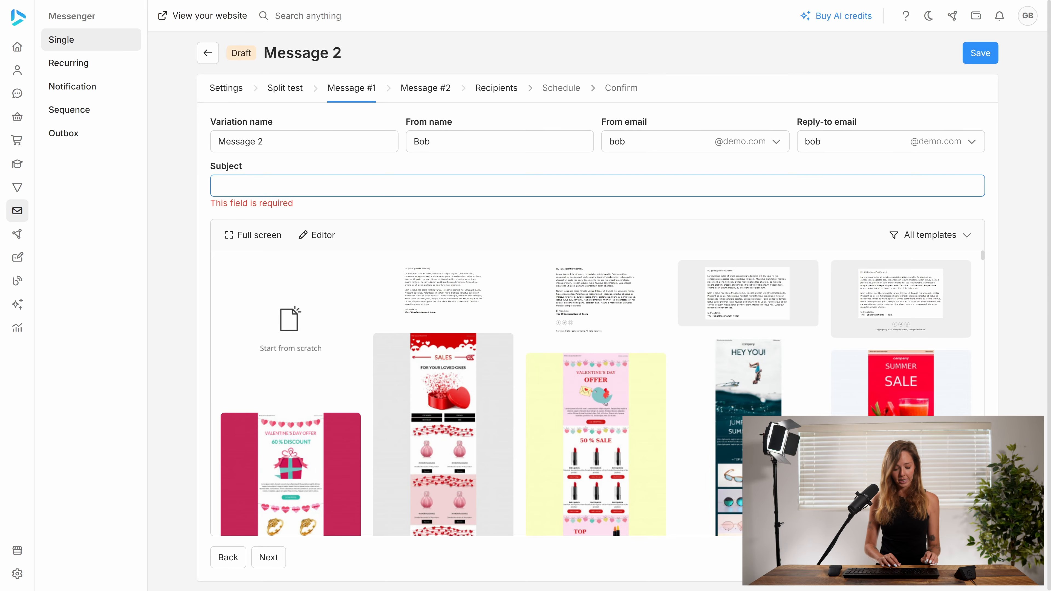
- Set the first variation's subject to Message 2.1 and pick the Sales For Your Loved Ones template
type("Mess")
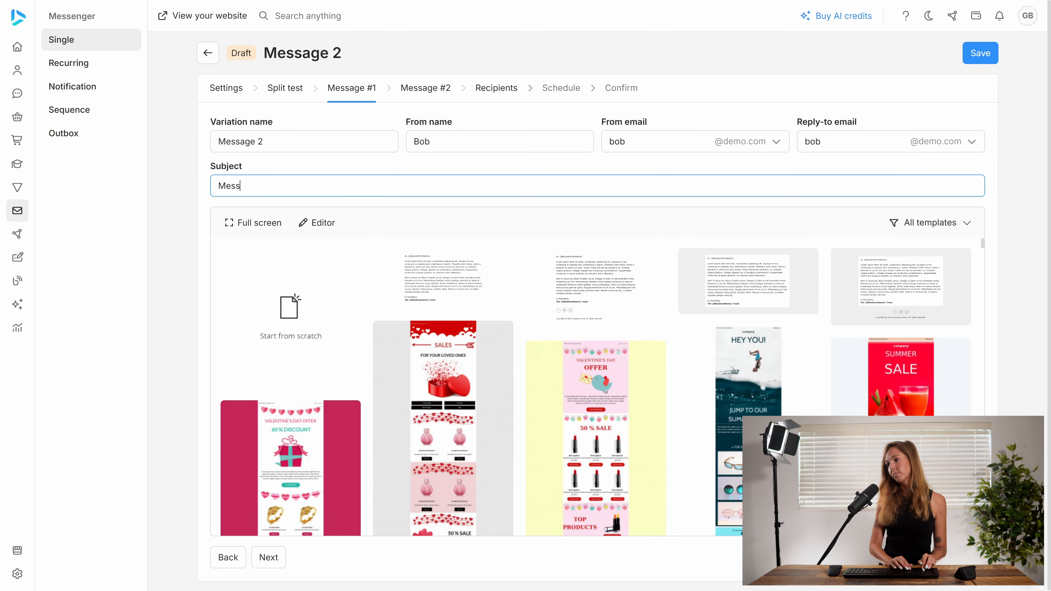
type("age 21")
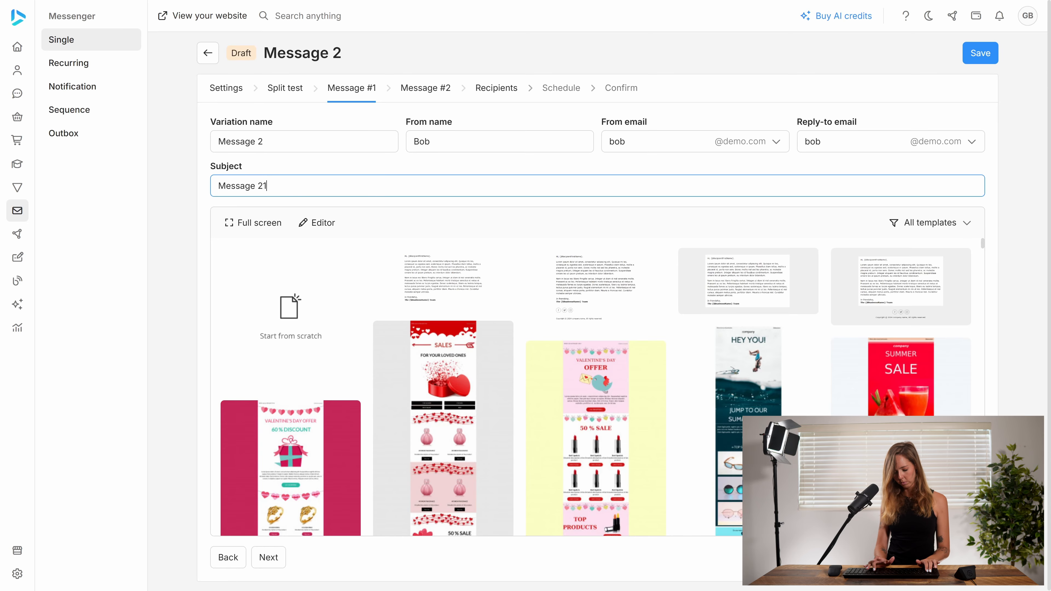
key("BackSpace")
type(".1")
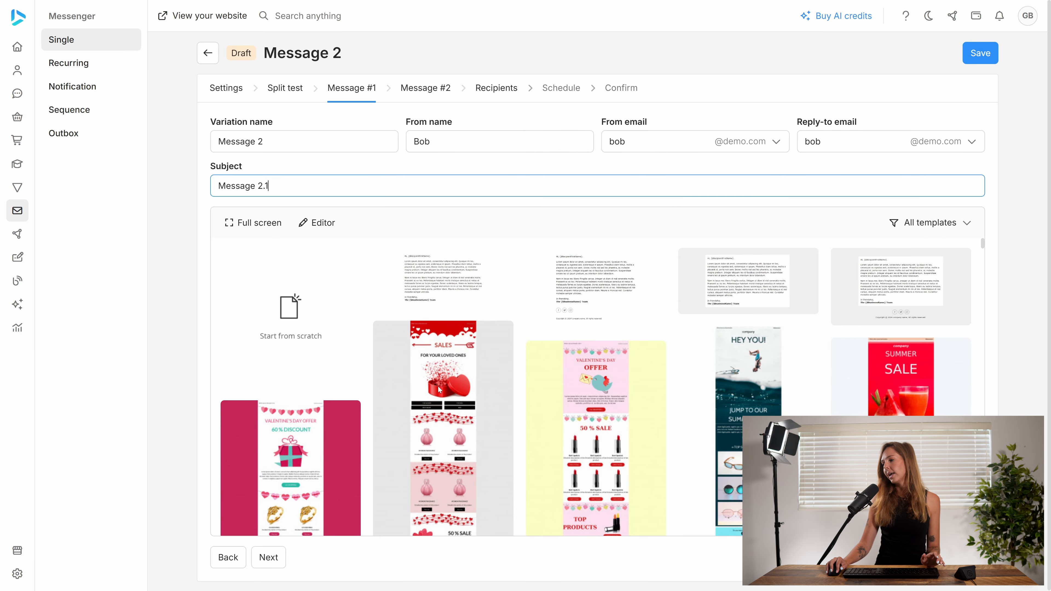
left_click(387, 469)
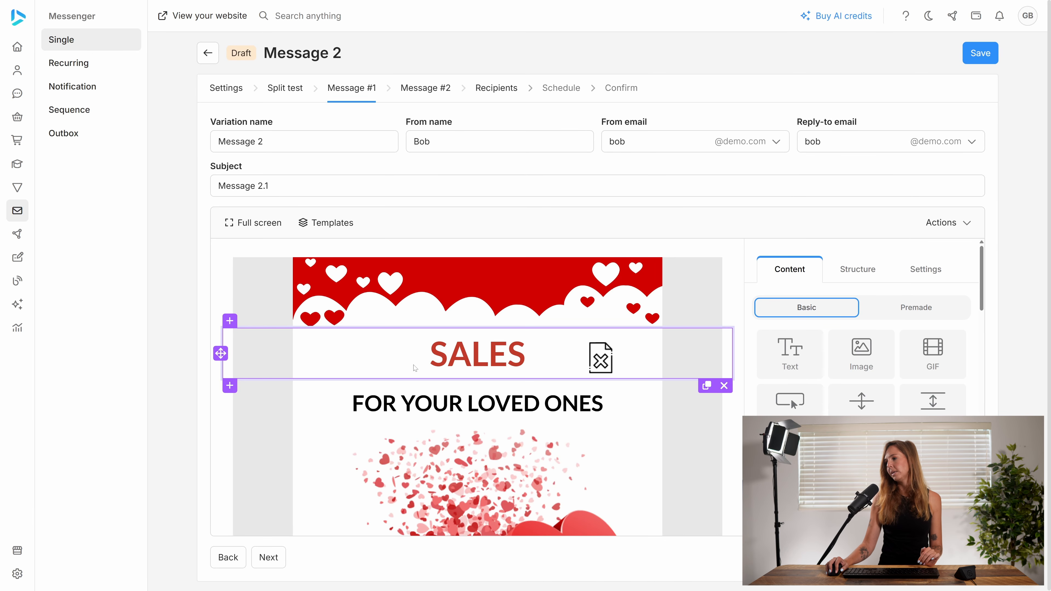
- Step through the split-test variations to the recipients page and check the selected lists
left_click(277, 92)
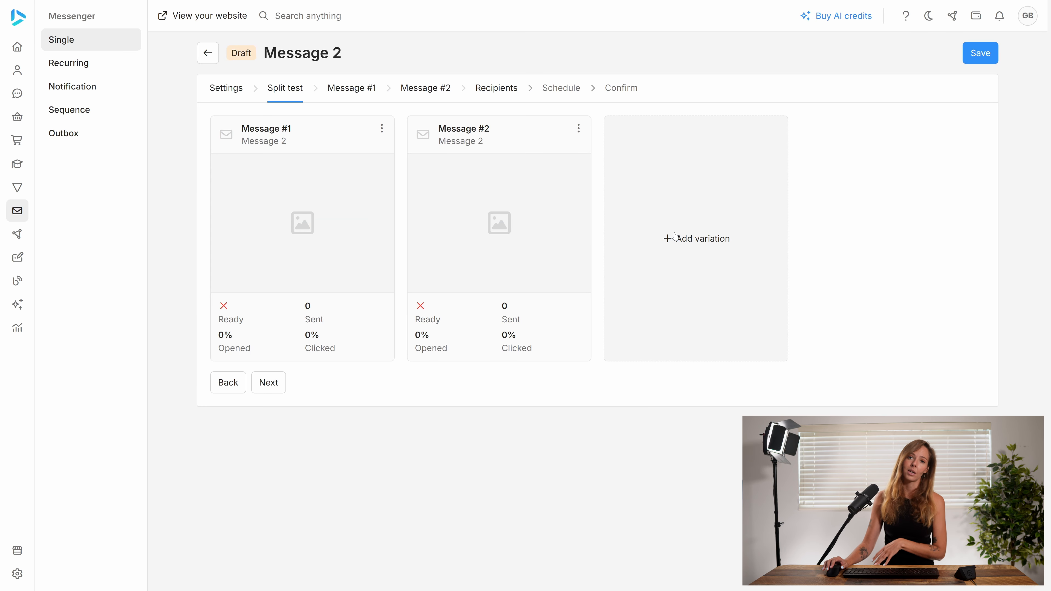
mouse_move(486, 265)
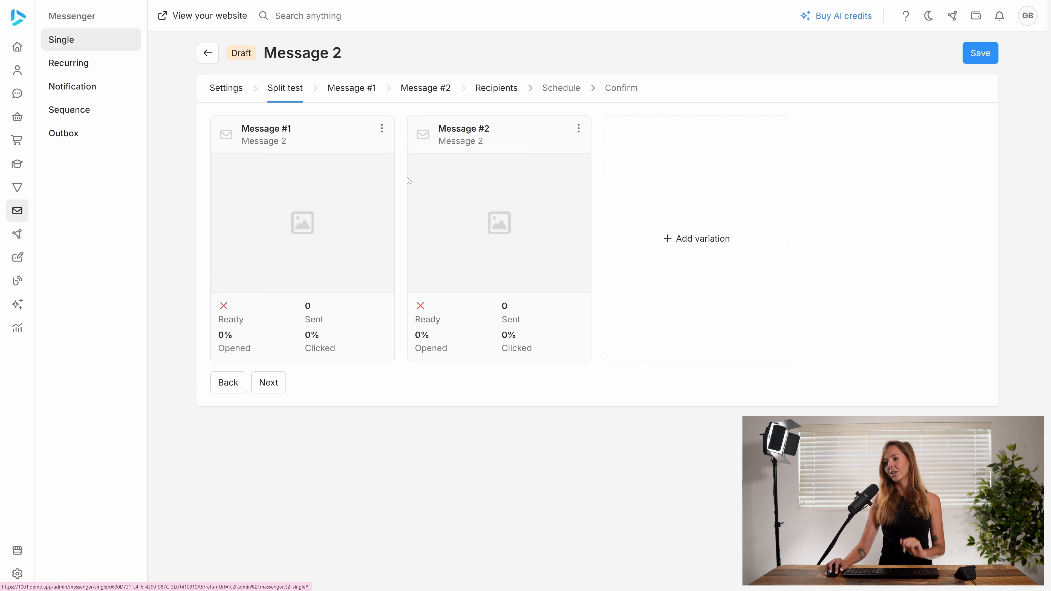
left_click(263, 389)
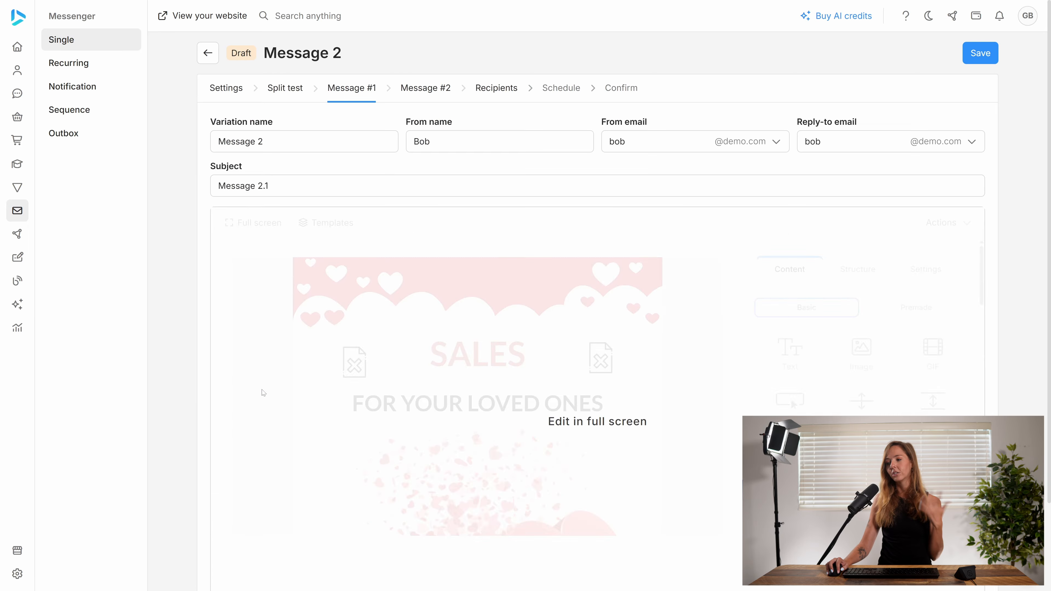
left_click(239, 556)
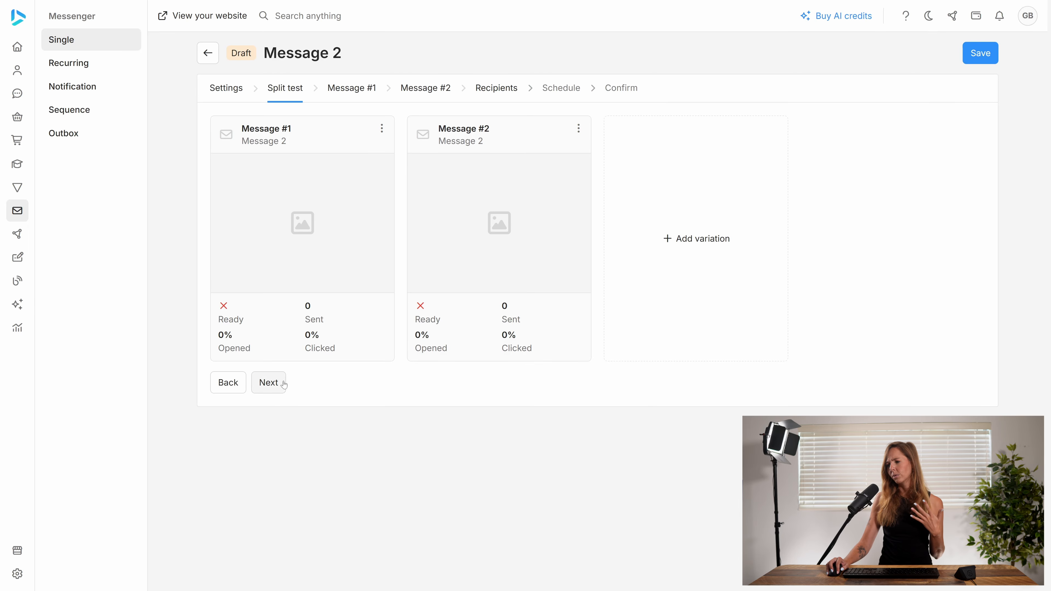
left_click(268, 382)
left_click(265, 558)
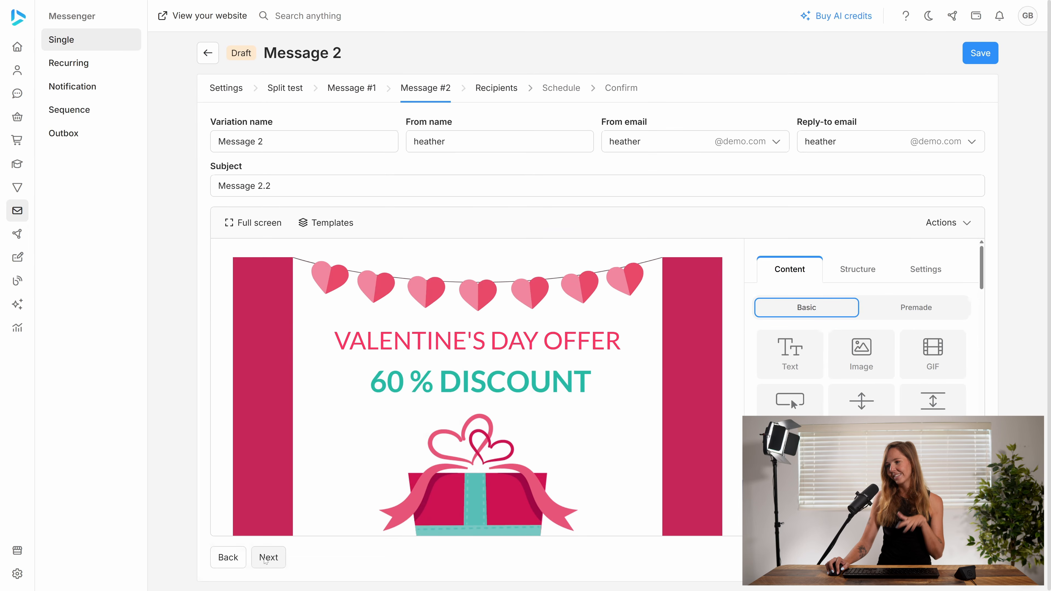
left_click(265, 559)
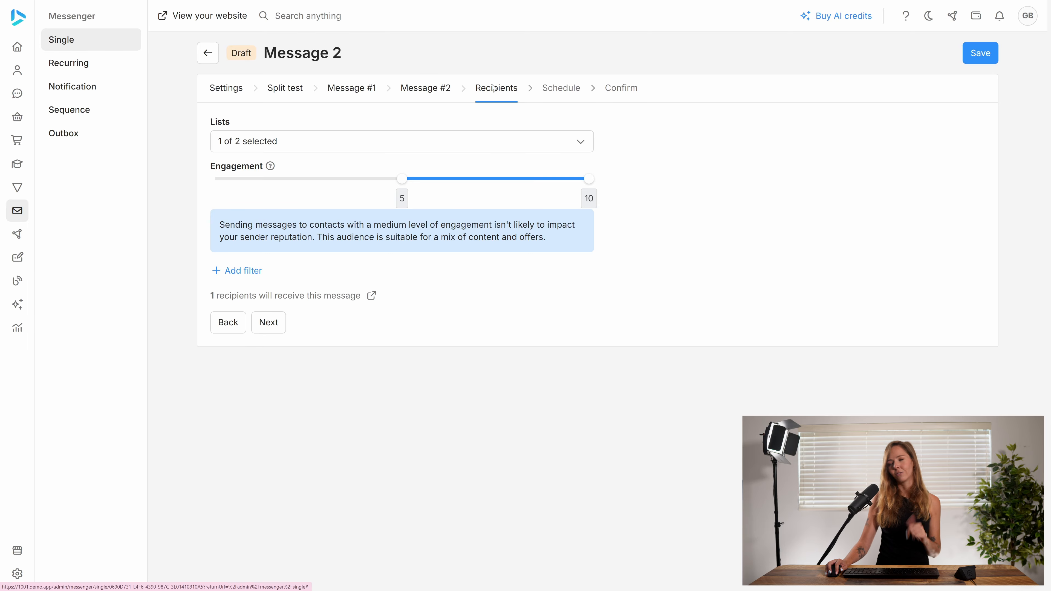
left_click(379, 143)
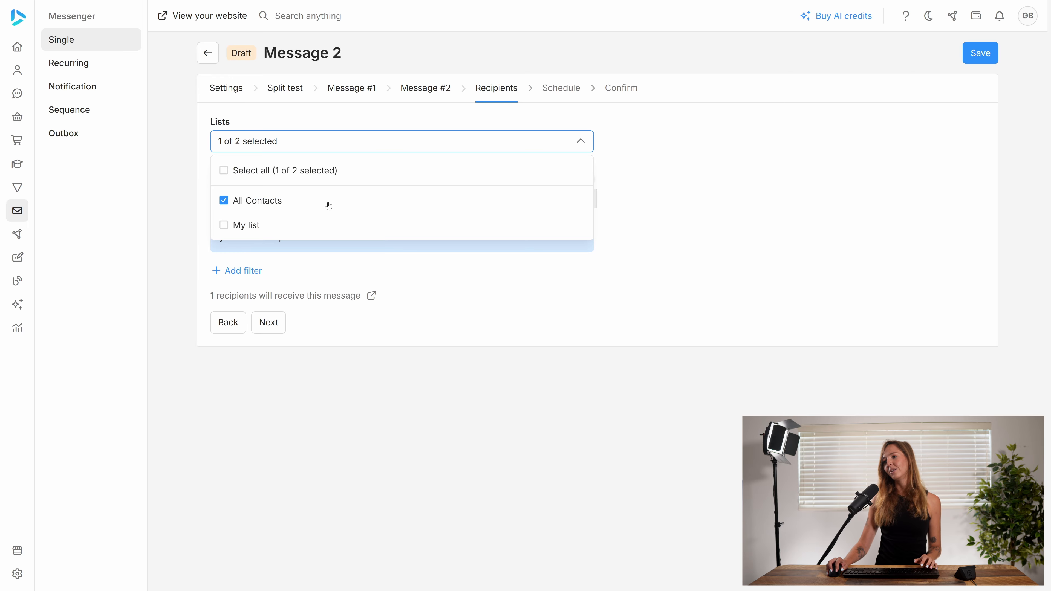
left_click(381, 149)
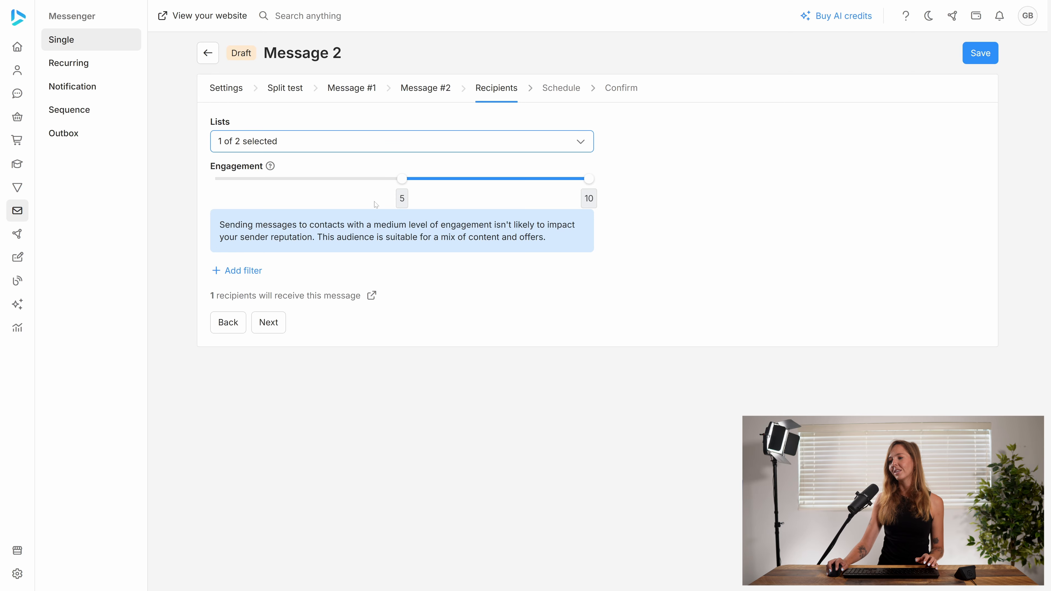
- Set the schedule method to Send now and continue to the confirmation page
left_click(270, 326)
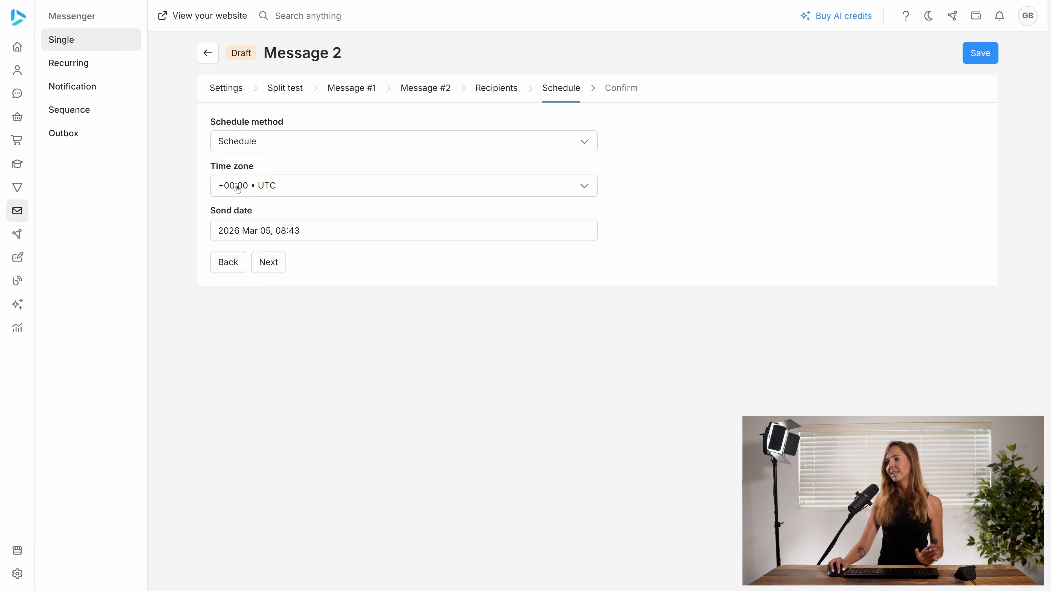
left_click(340, 143)
left_click(299, 174)
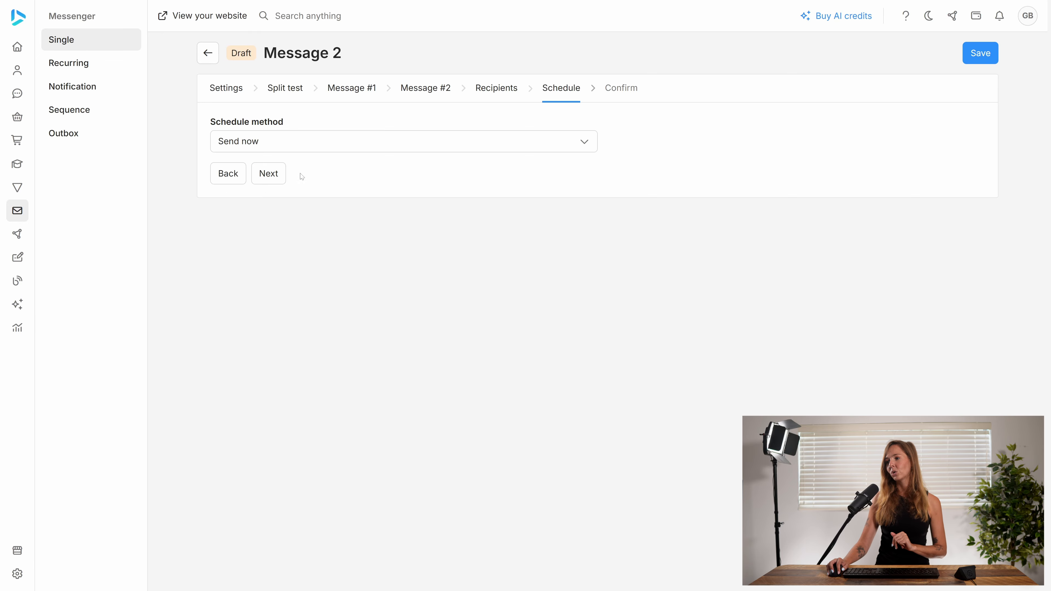
left_click(274, 176)
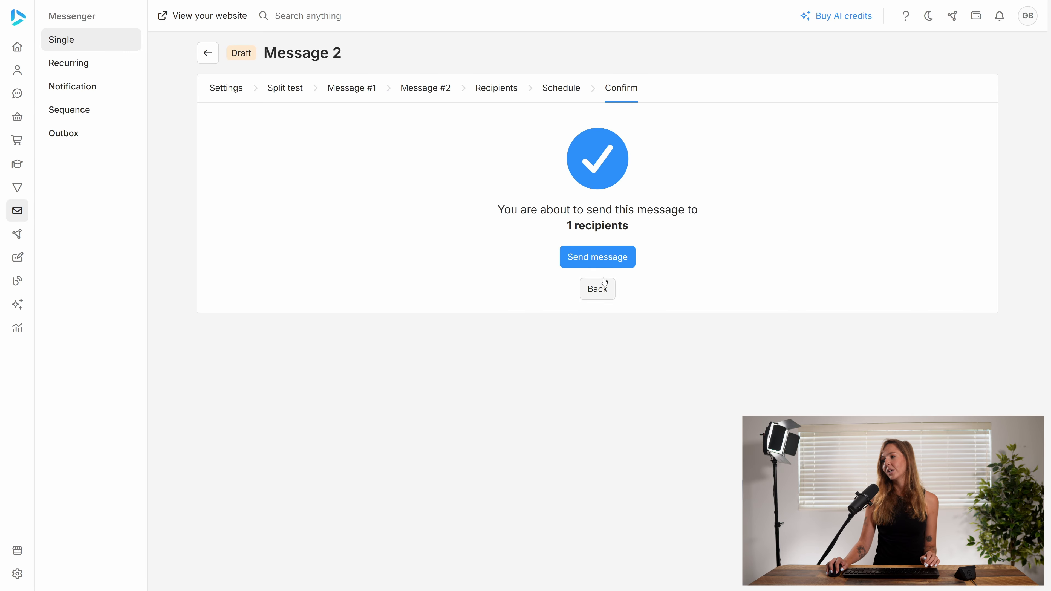
- Send the message to the recipients and confirm sending
left_click(590, 260)
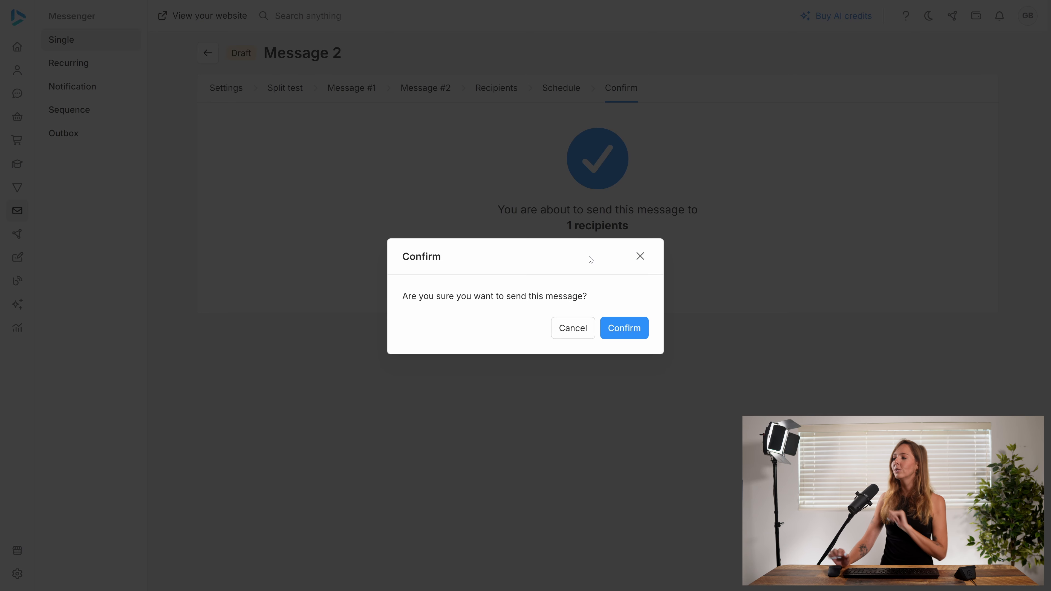
left_click(623, 333)
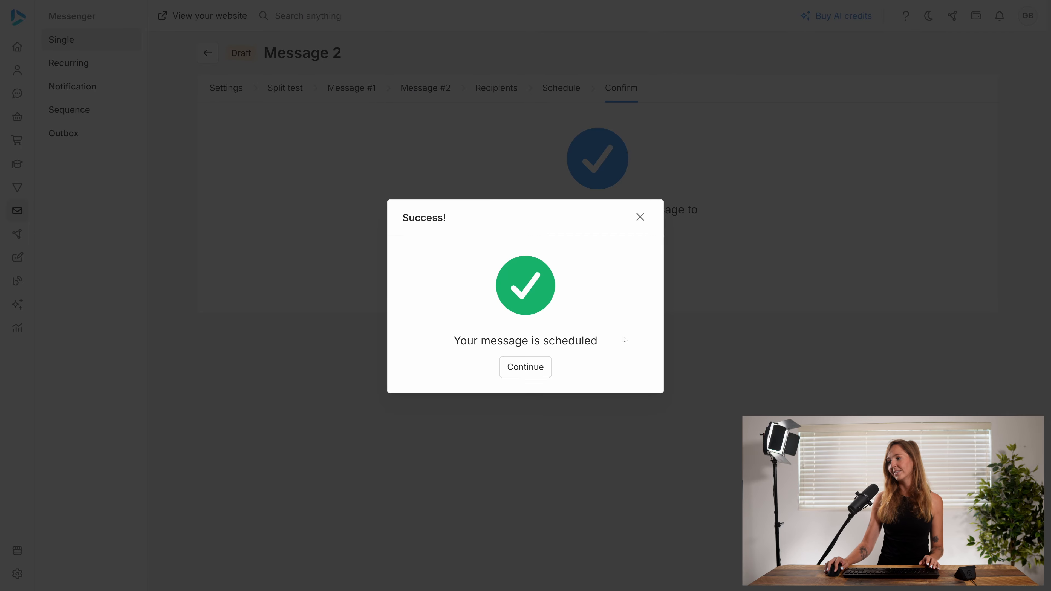
left_click(533, 373)
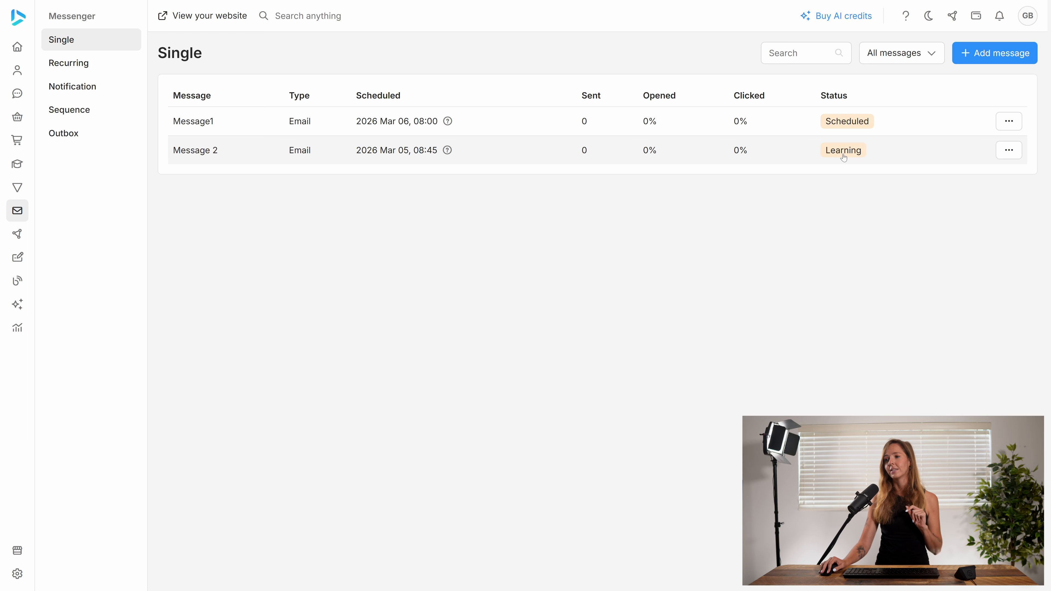
- Open My sequence from the sequences list and pause it for editing
left_click(92, 118)
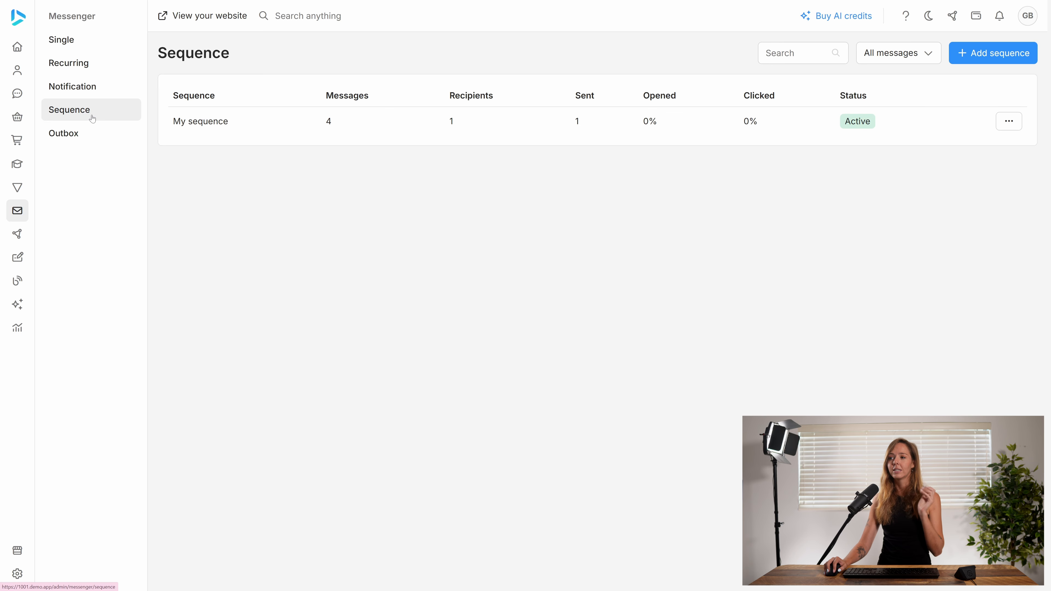
left_click(266, 128)
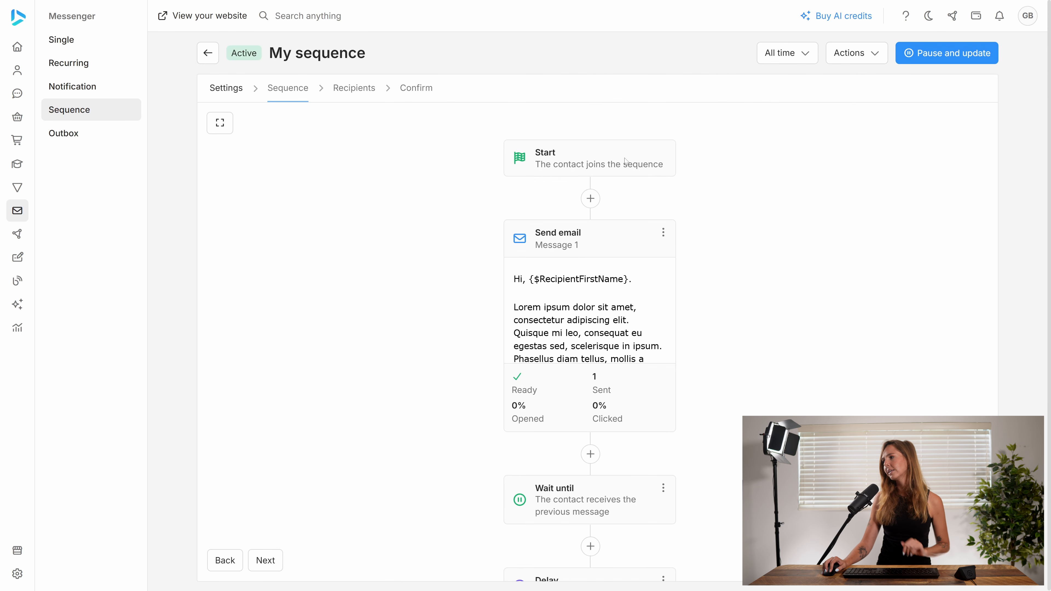
left_click(922, 53)
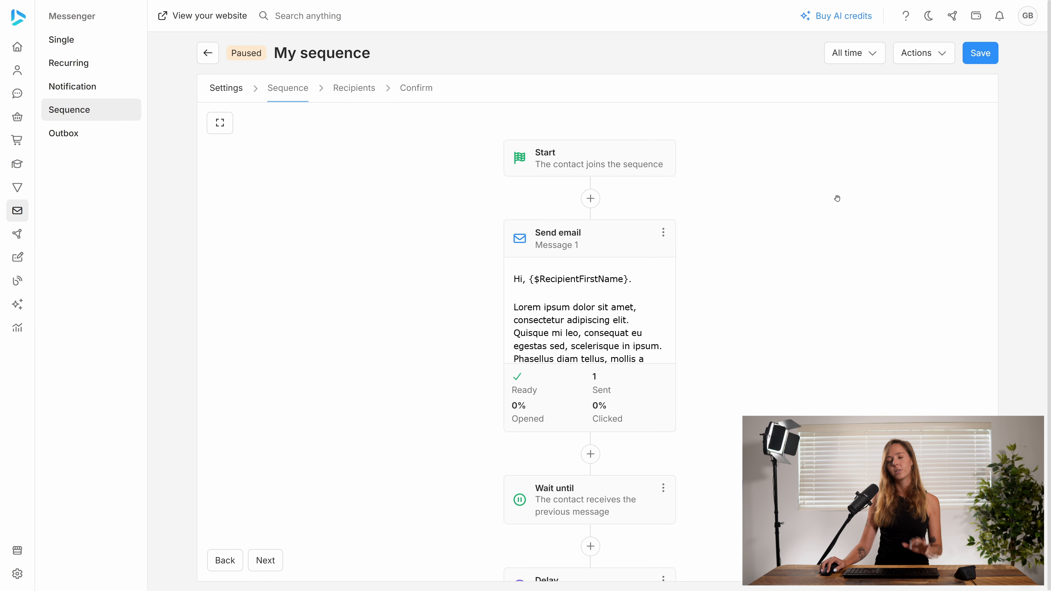
- Add a split test to the sequence's first Send email step, Message 1
mouse_move(635, 346)
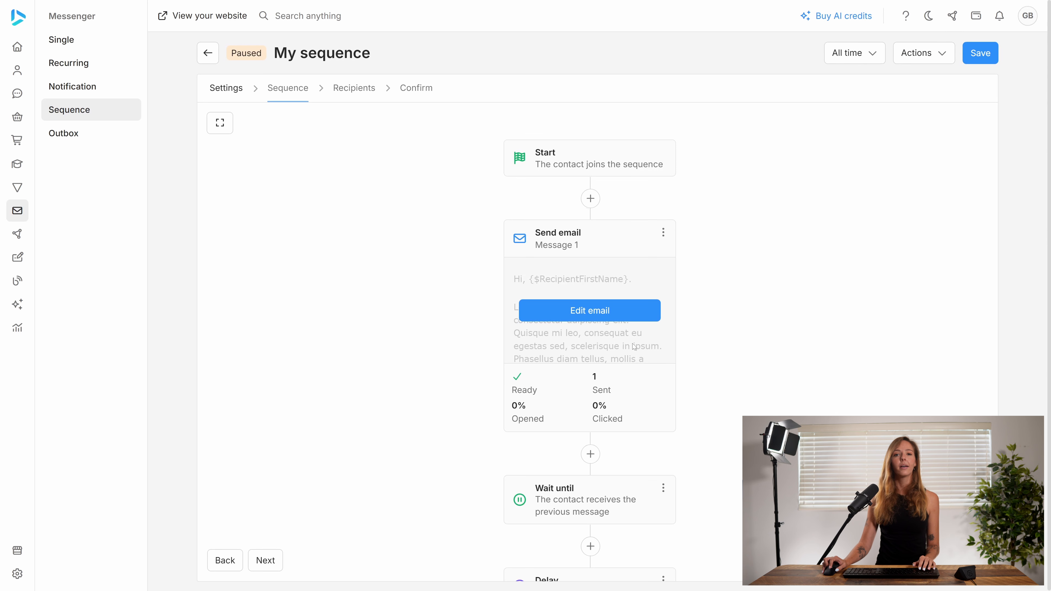
scroll(635, 346, "down", 15)
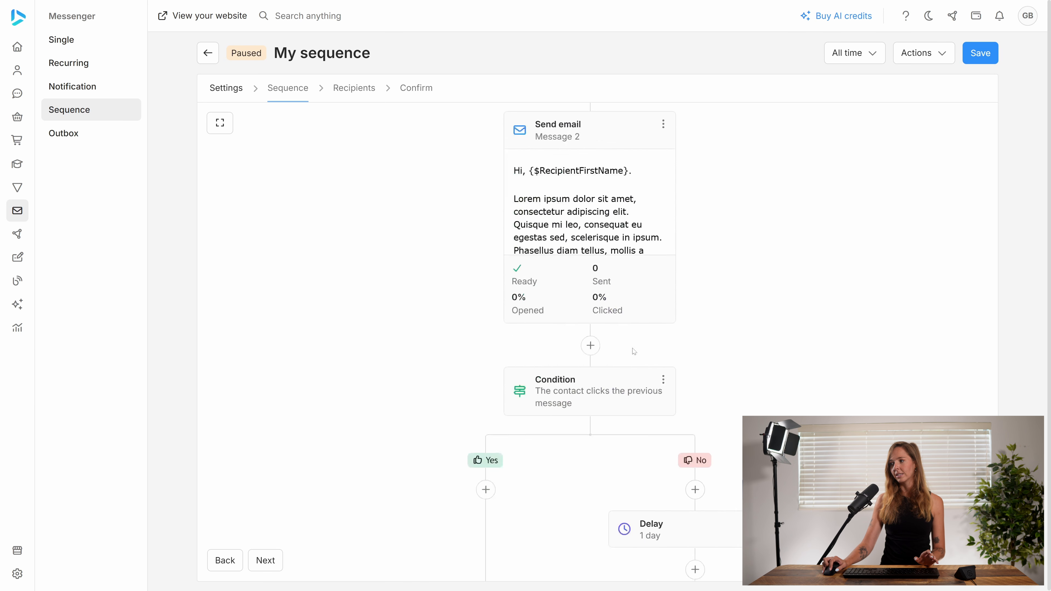
scroll(635, 352, "up", 15)
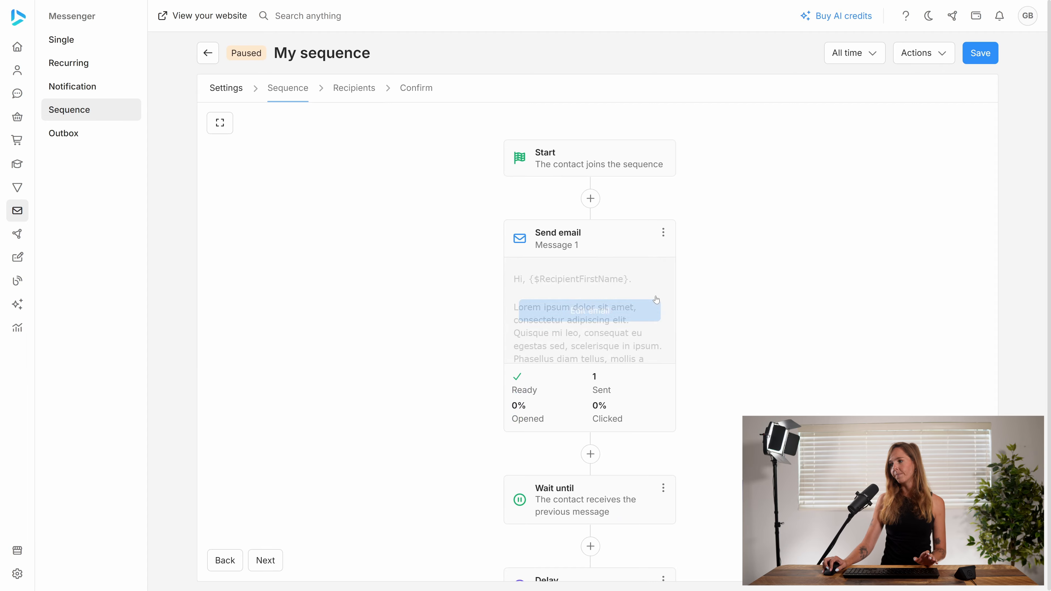
left_click(663, 233)
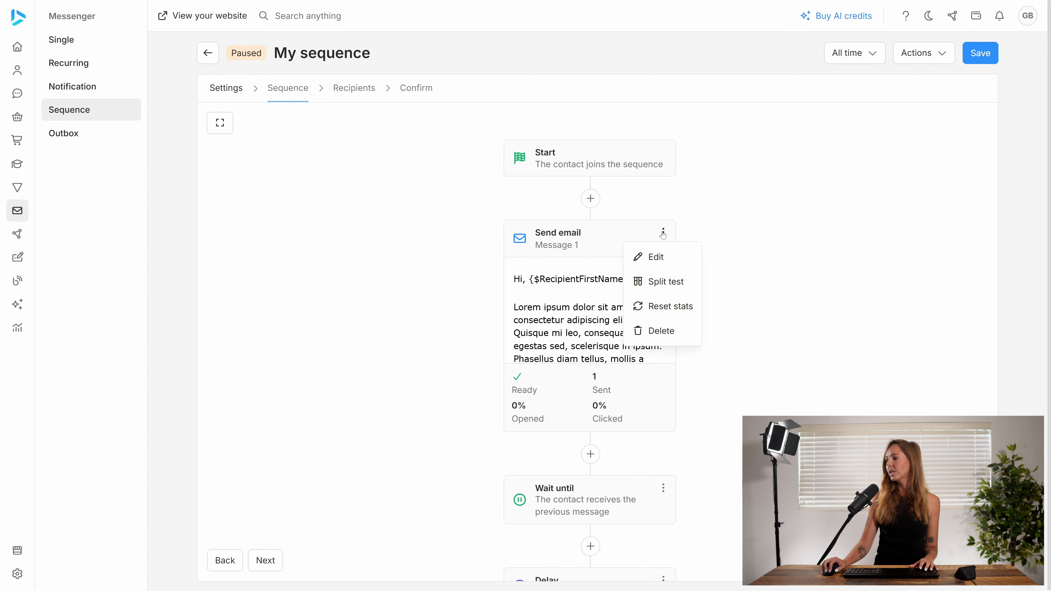
left_click(661, 285)
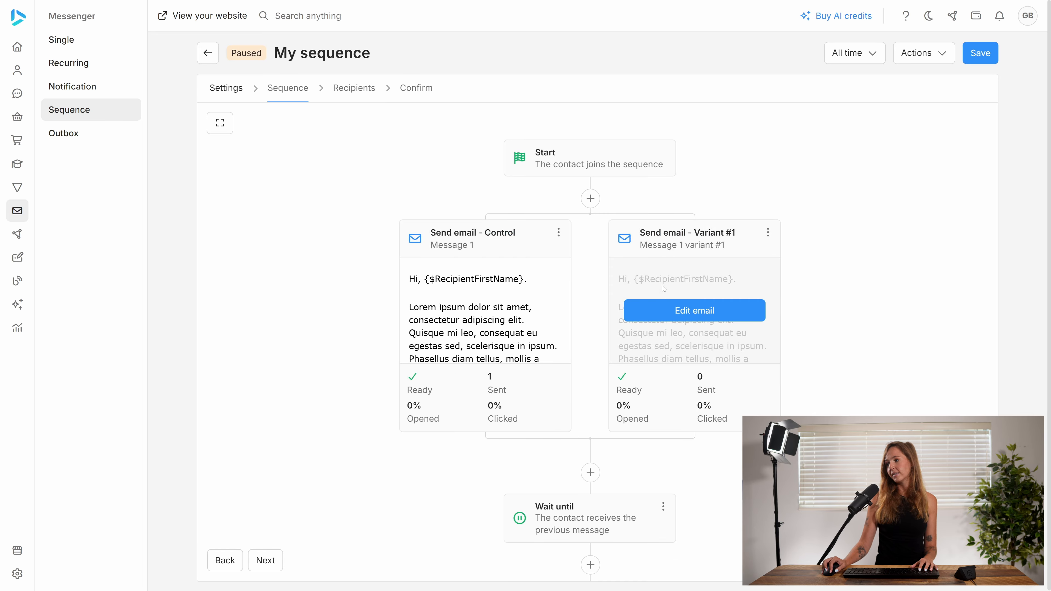
- Edit the Variant #1 email and add 213 at the start of its first paragraph
left_click(676, 314)
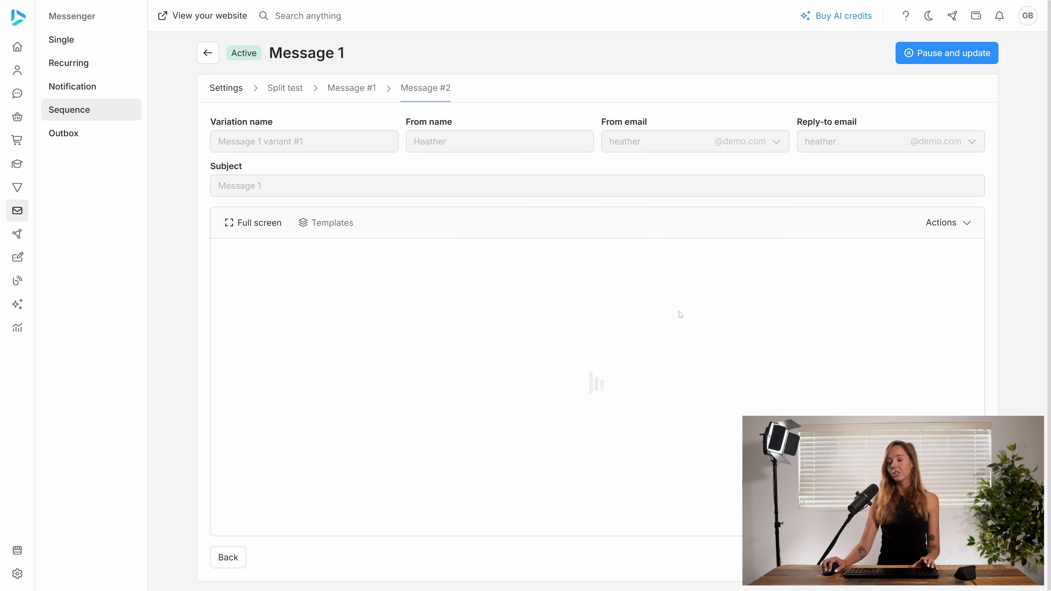
left_click(455, 340)
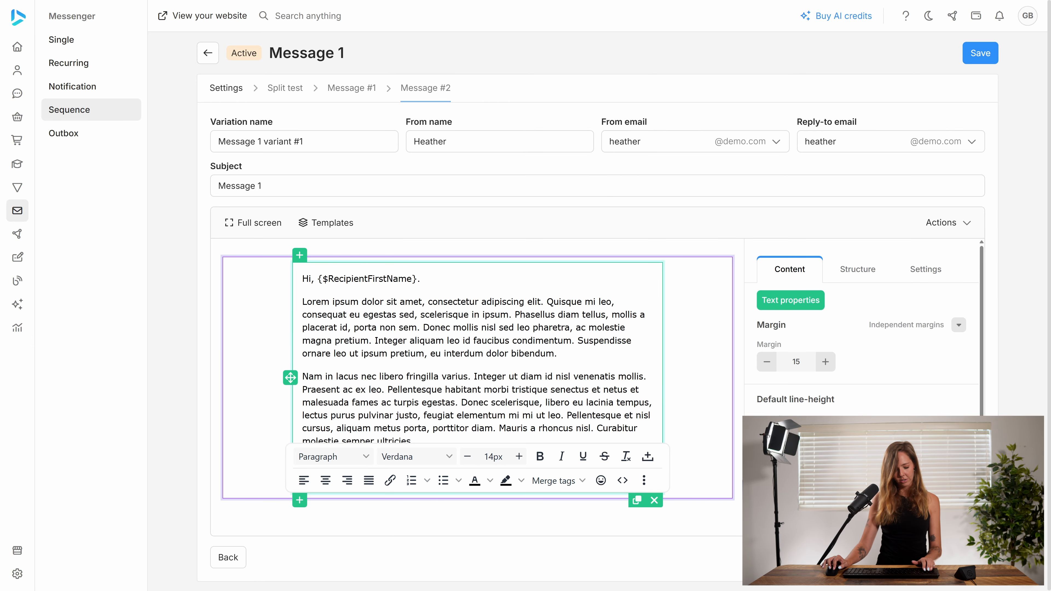
type("213")
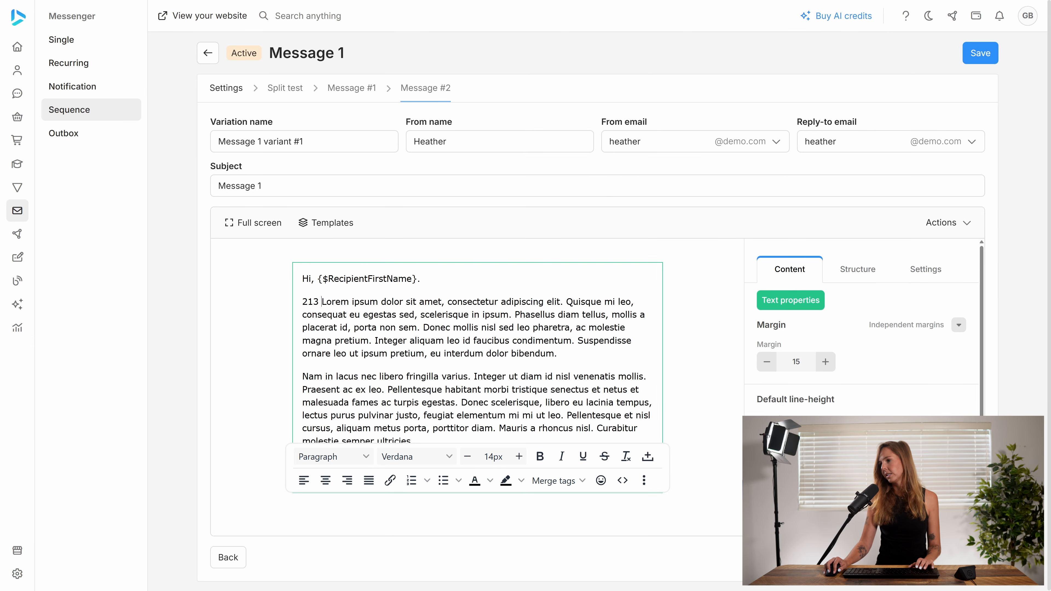
- Change the variant's subject to Message 12, save, and return to the sequence flow
left_click(262, 186)
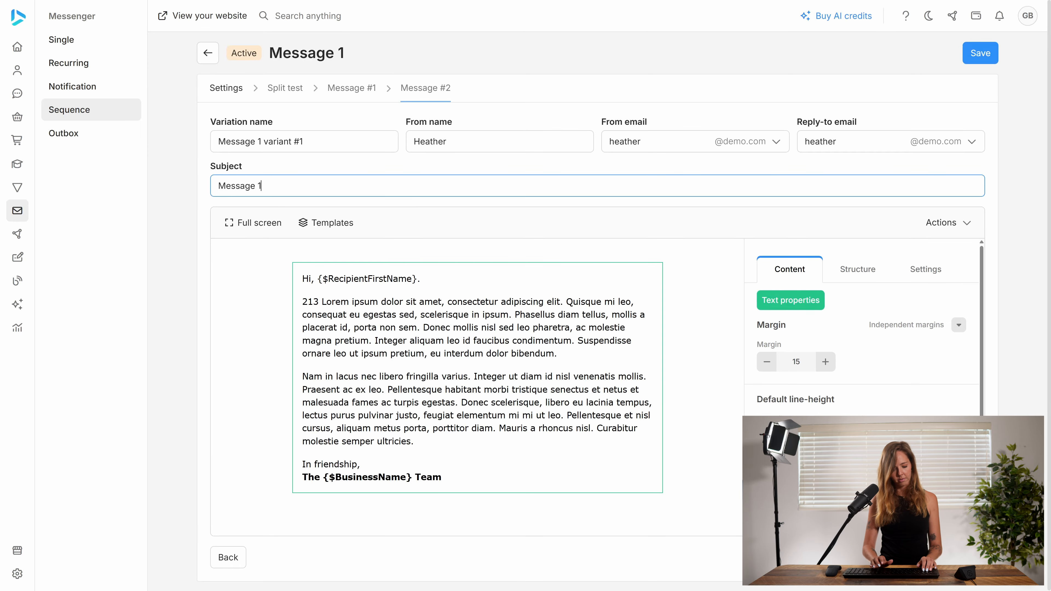
type("2")
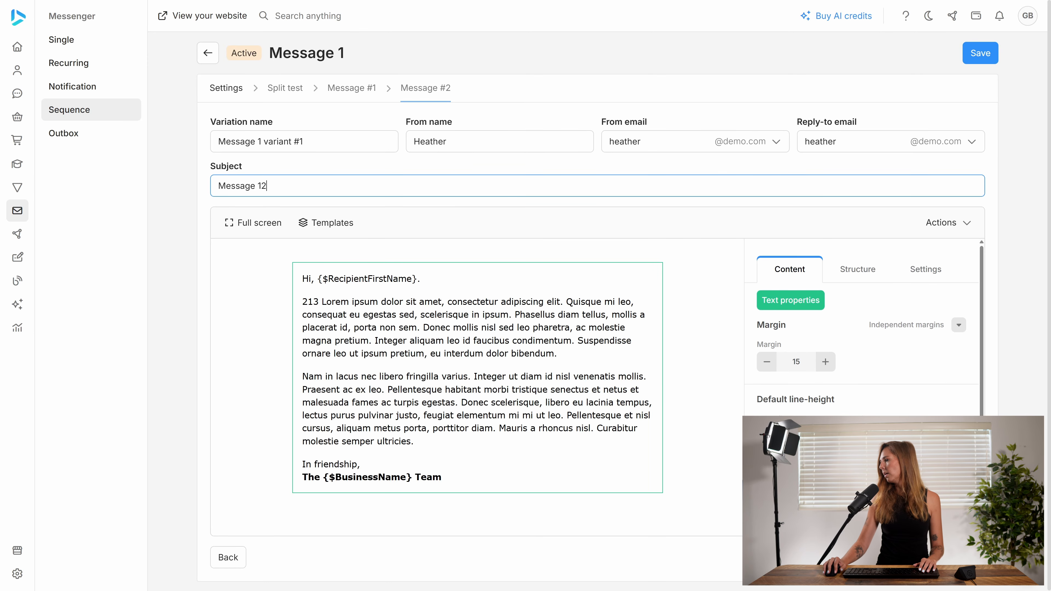
left_click(980, 53)
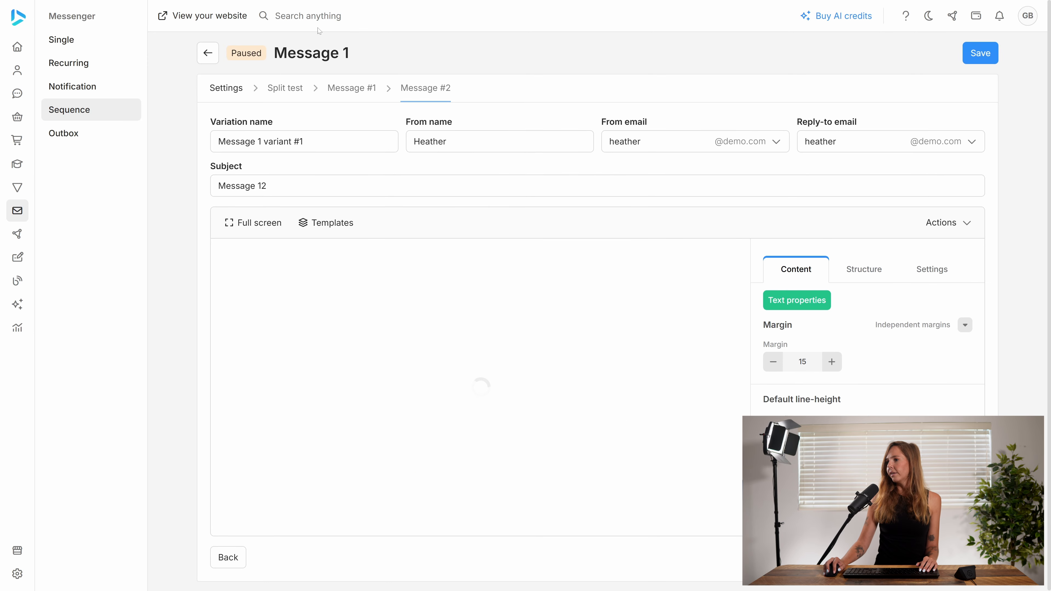
left_click(218, 52)
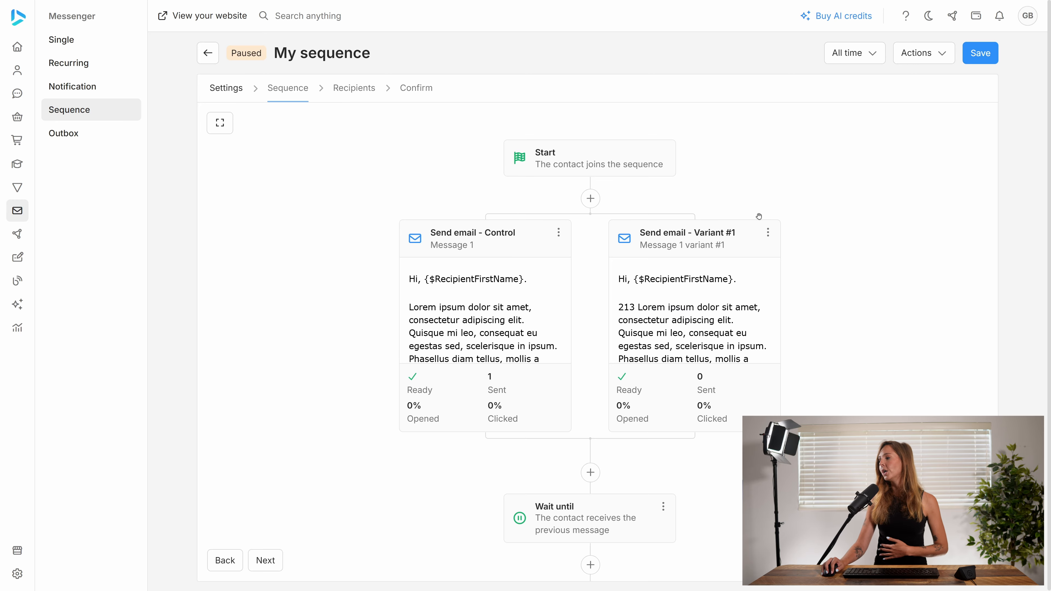
- Open the variant email's split-test settings and review the experiment end date
left_click(768, 233)
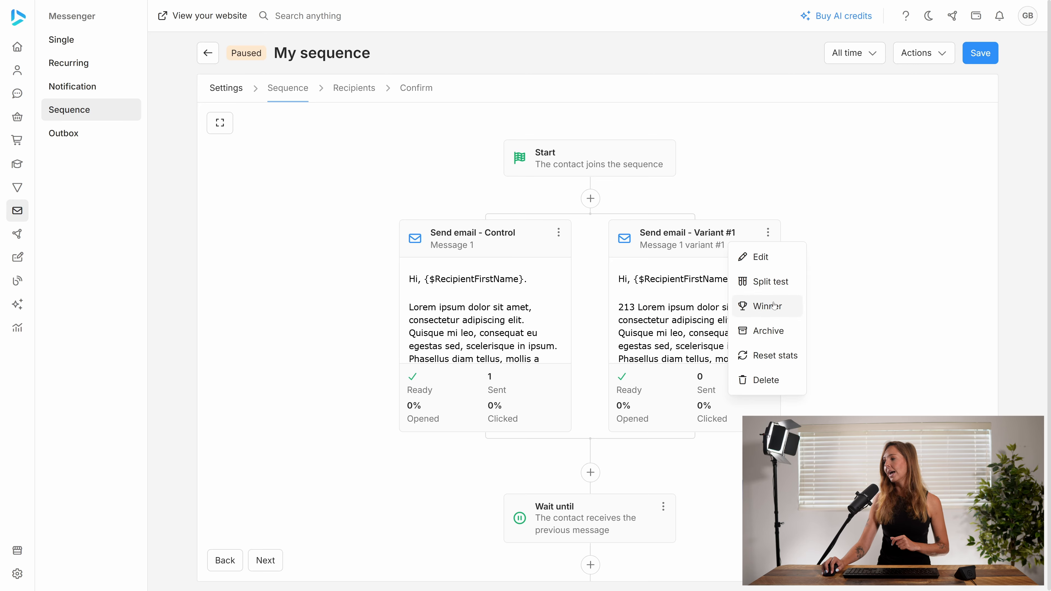
left_click(683, 322)
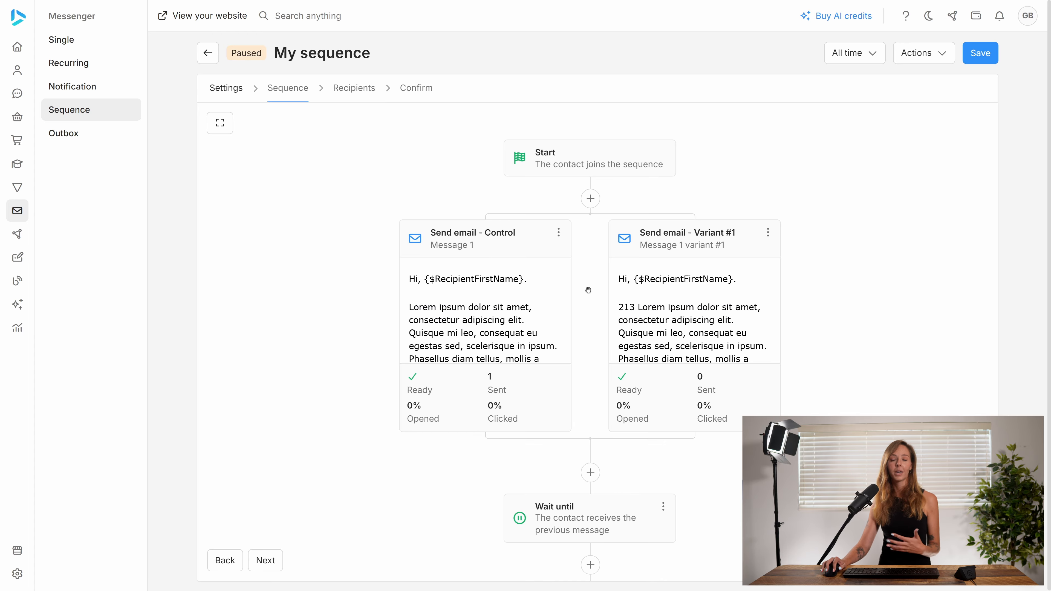
left_click(661, 311)
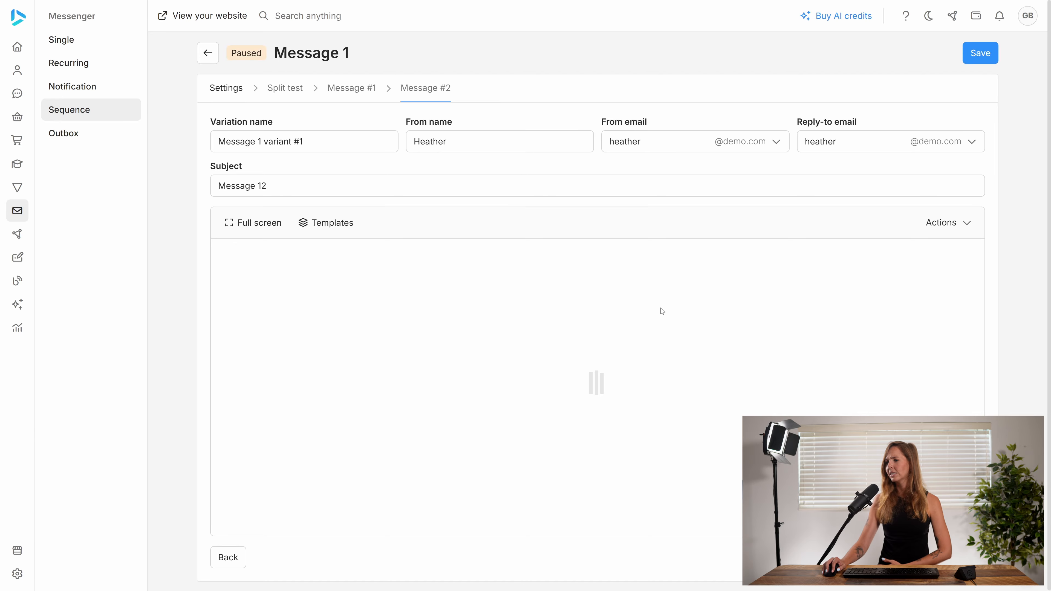
left_click(222, 87)
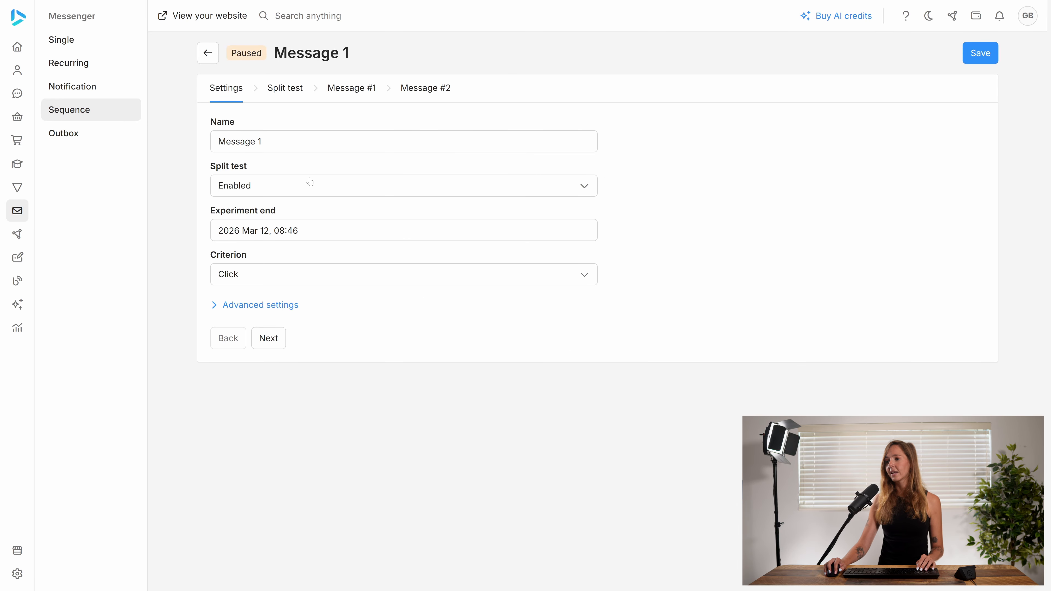
left_click(312, 234)
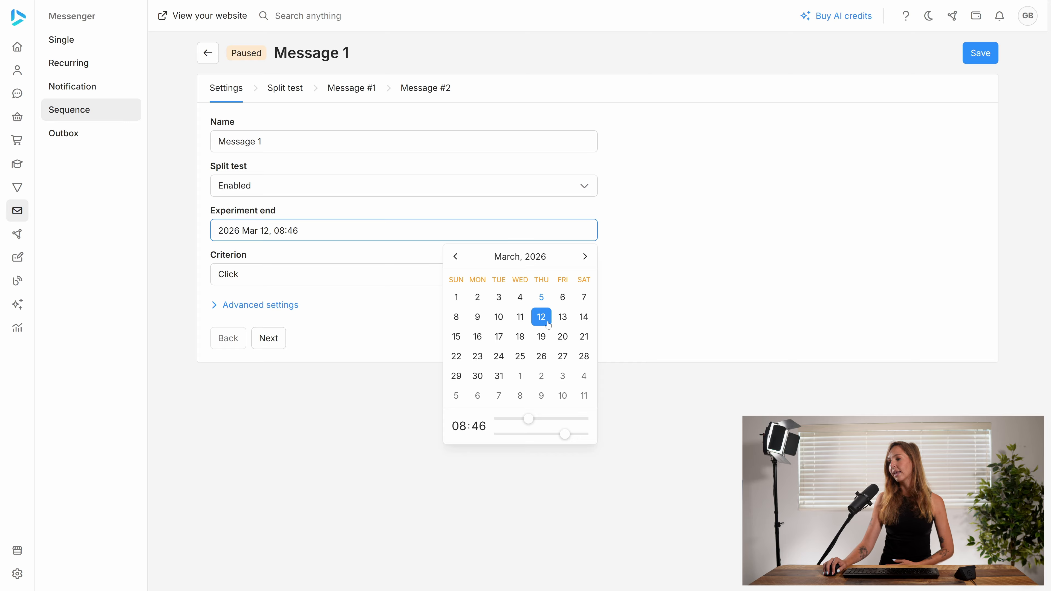
left_click(672, 298)
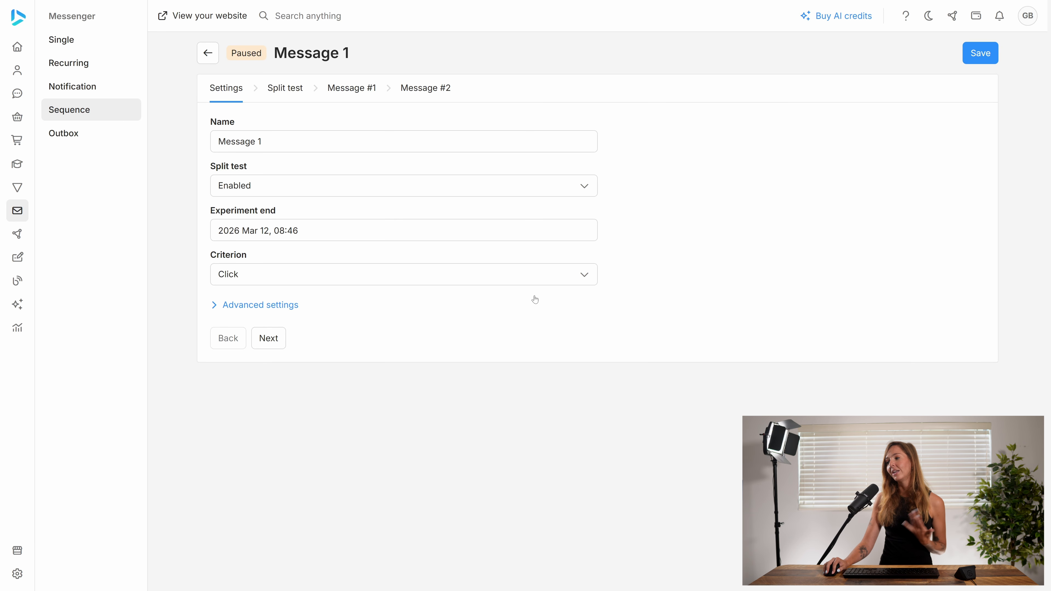
- Set the split-test criterion to Click, save, and return to the sequence flow
left_click(528, 284)
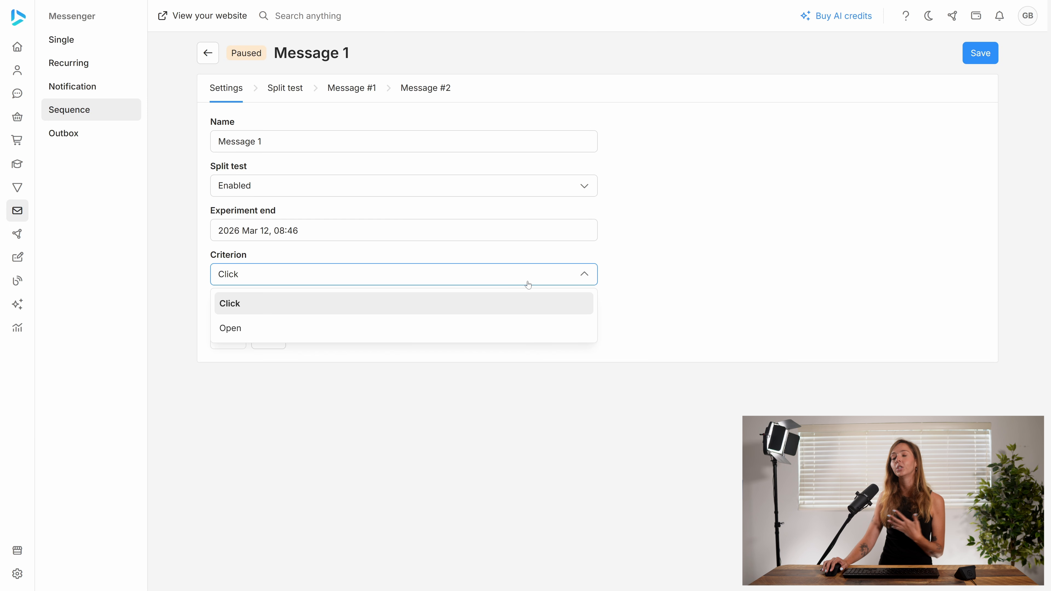
left_click(381, 303)
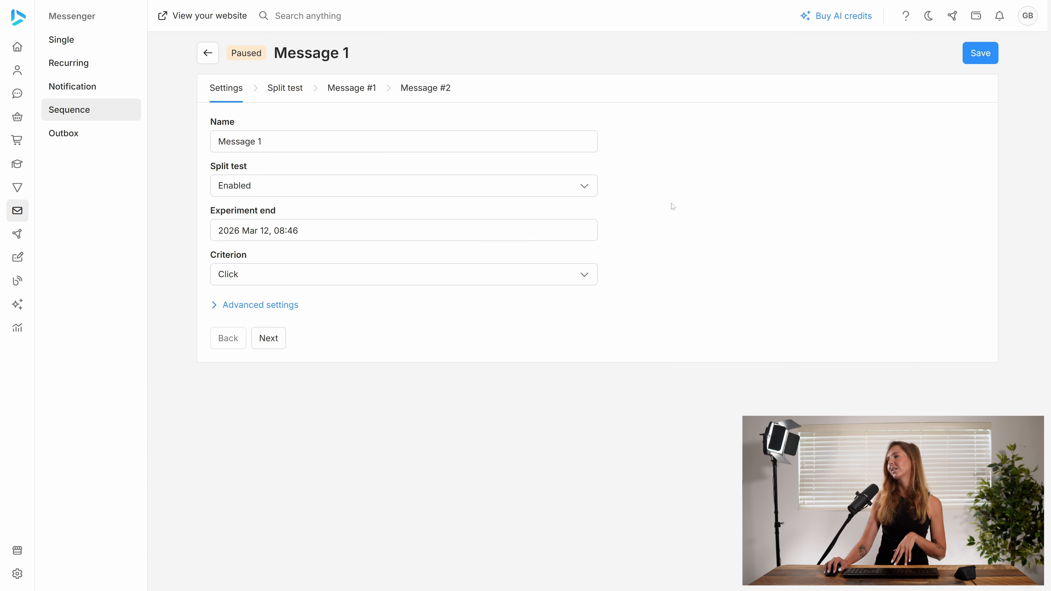
left_click(973, 58)
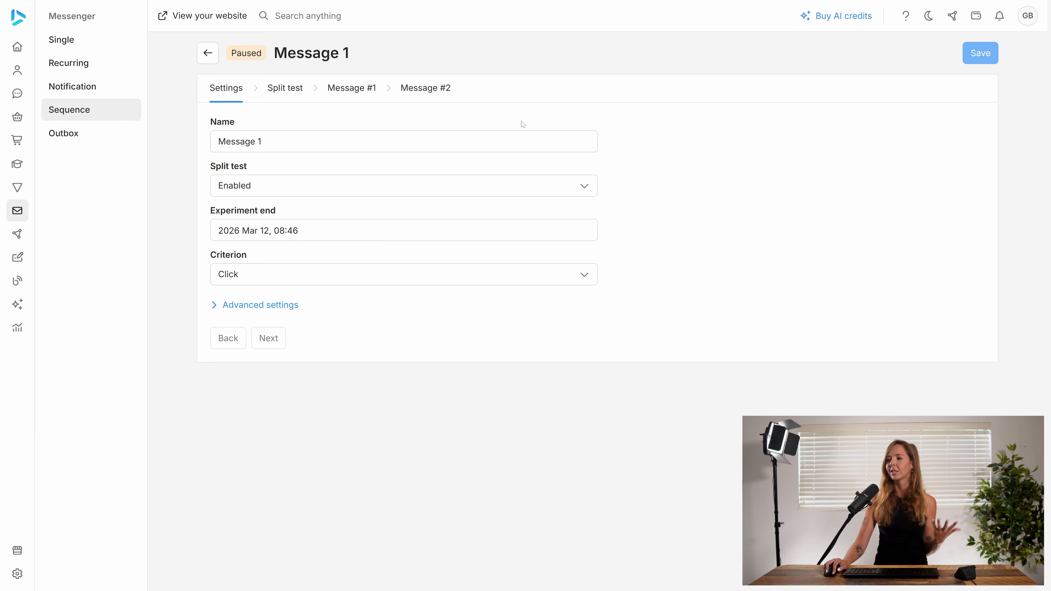
left_click(202, 60)
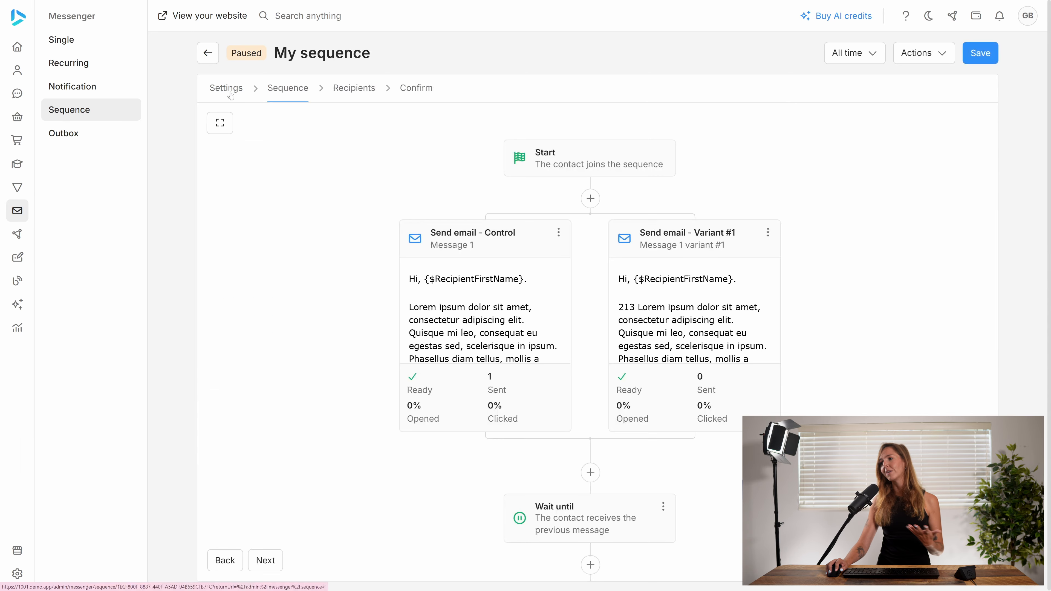
- Reactivate the sequence from its confirmation page and confirm
left_click(414, 93)
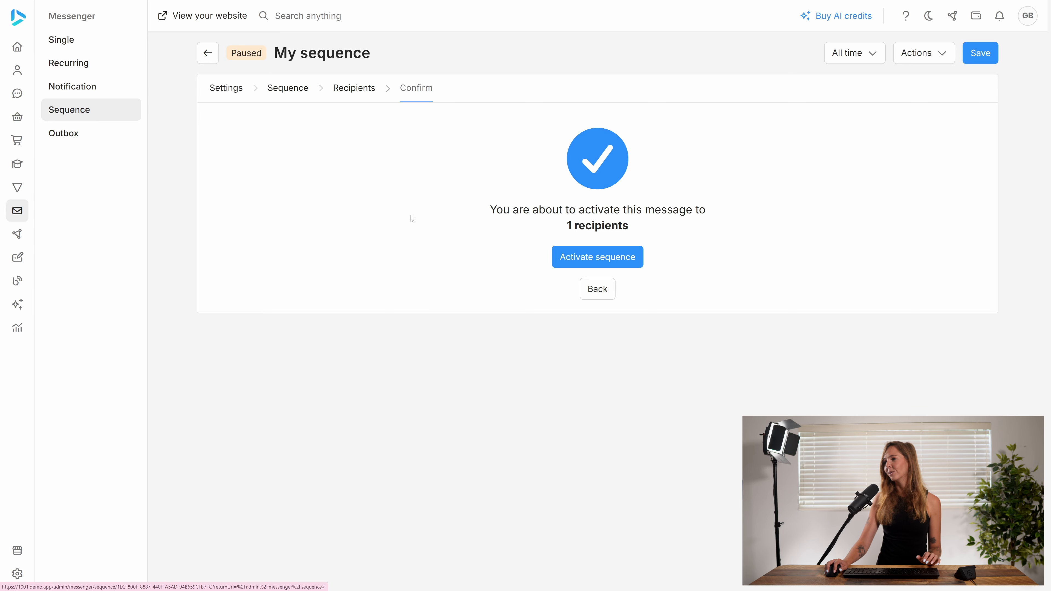
left_click(618, 257)
left_click(624, 328)
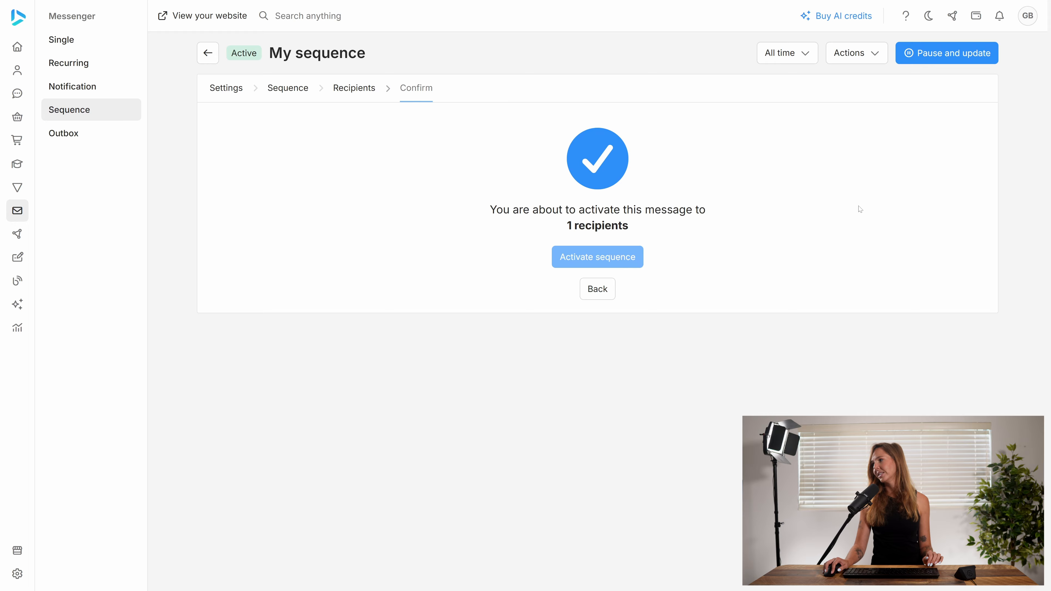
- View the sequence's settings and return to its flow
left_click(229, 89)
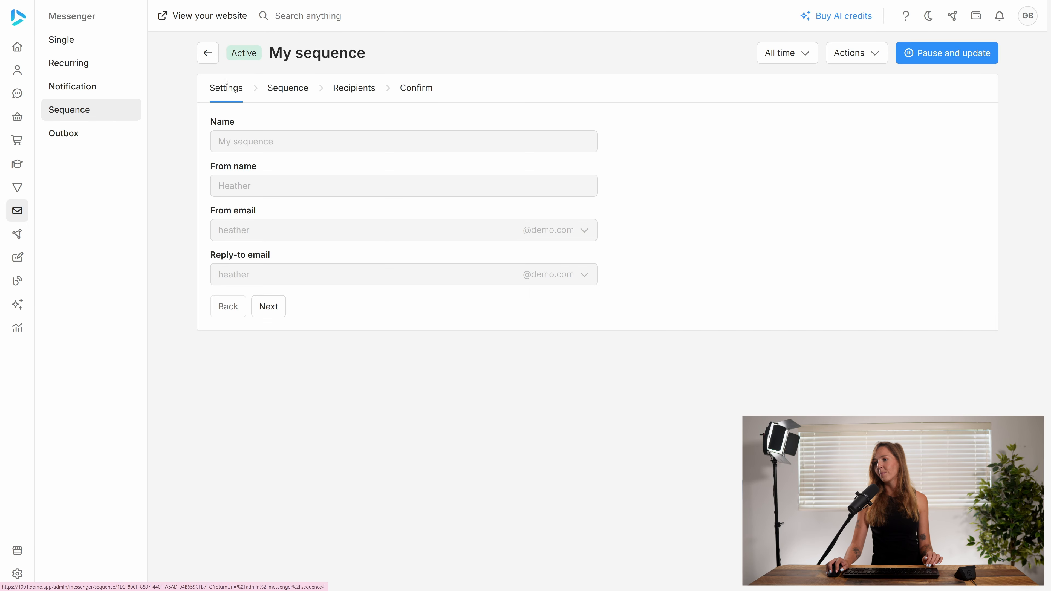
left_click(207, 53)
left_click(307, 131)
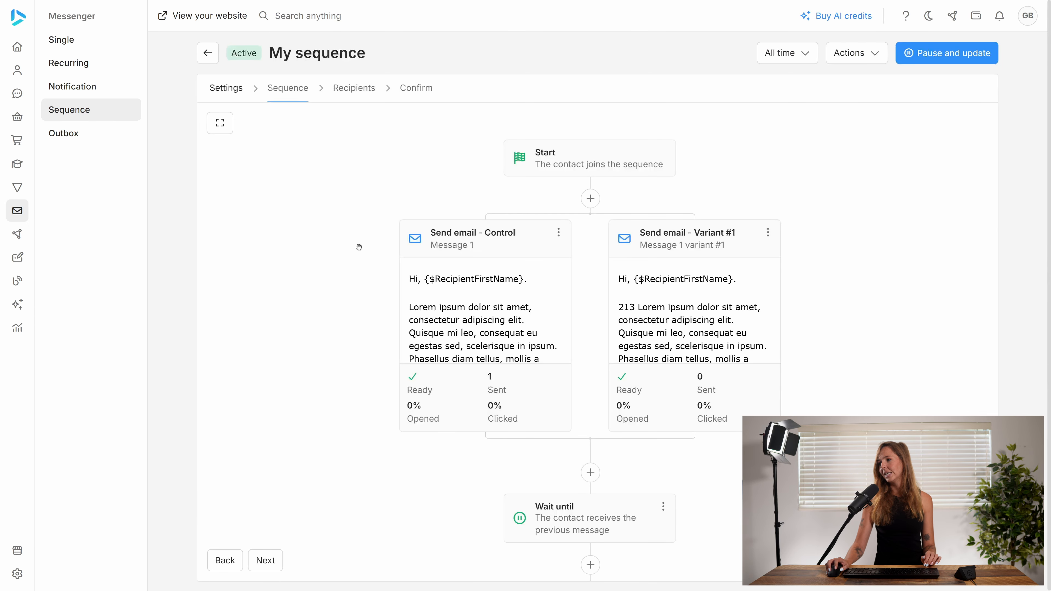